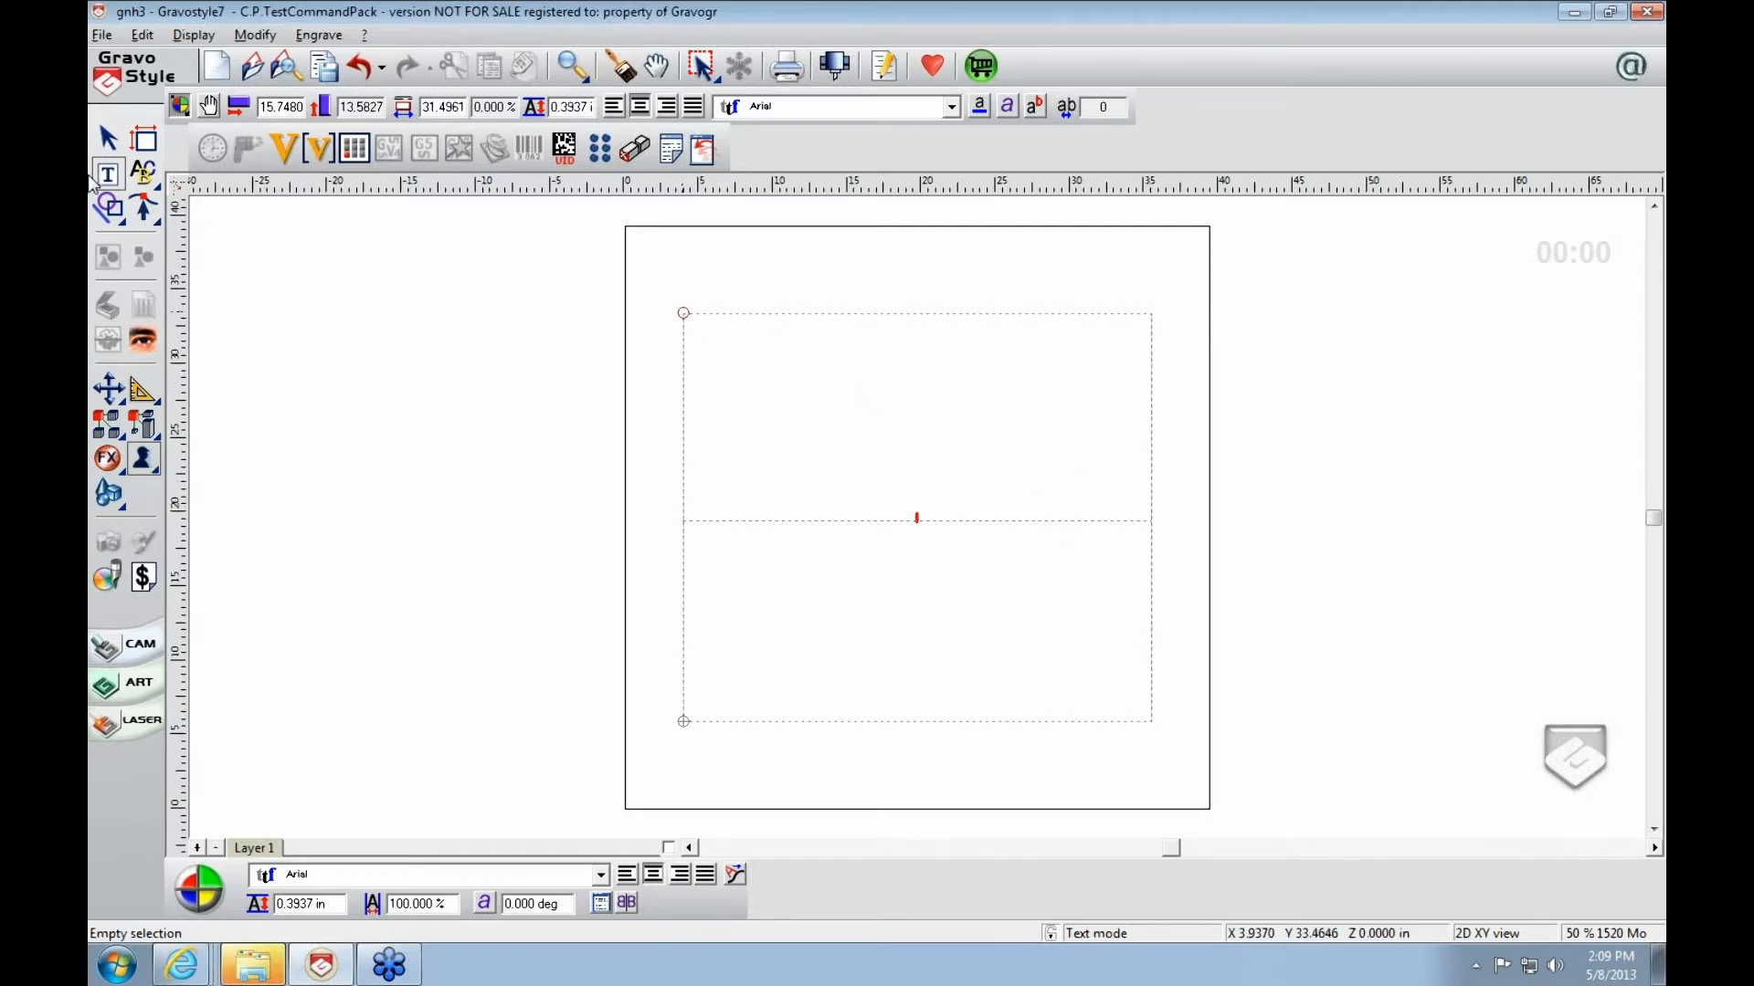
Step: Define the material plate with a width of 4 in and a height of 5 in
{"action": "left_click", "coordinate": [144, 138]}
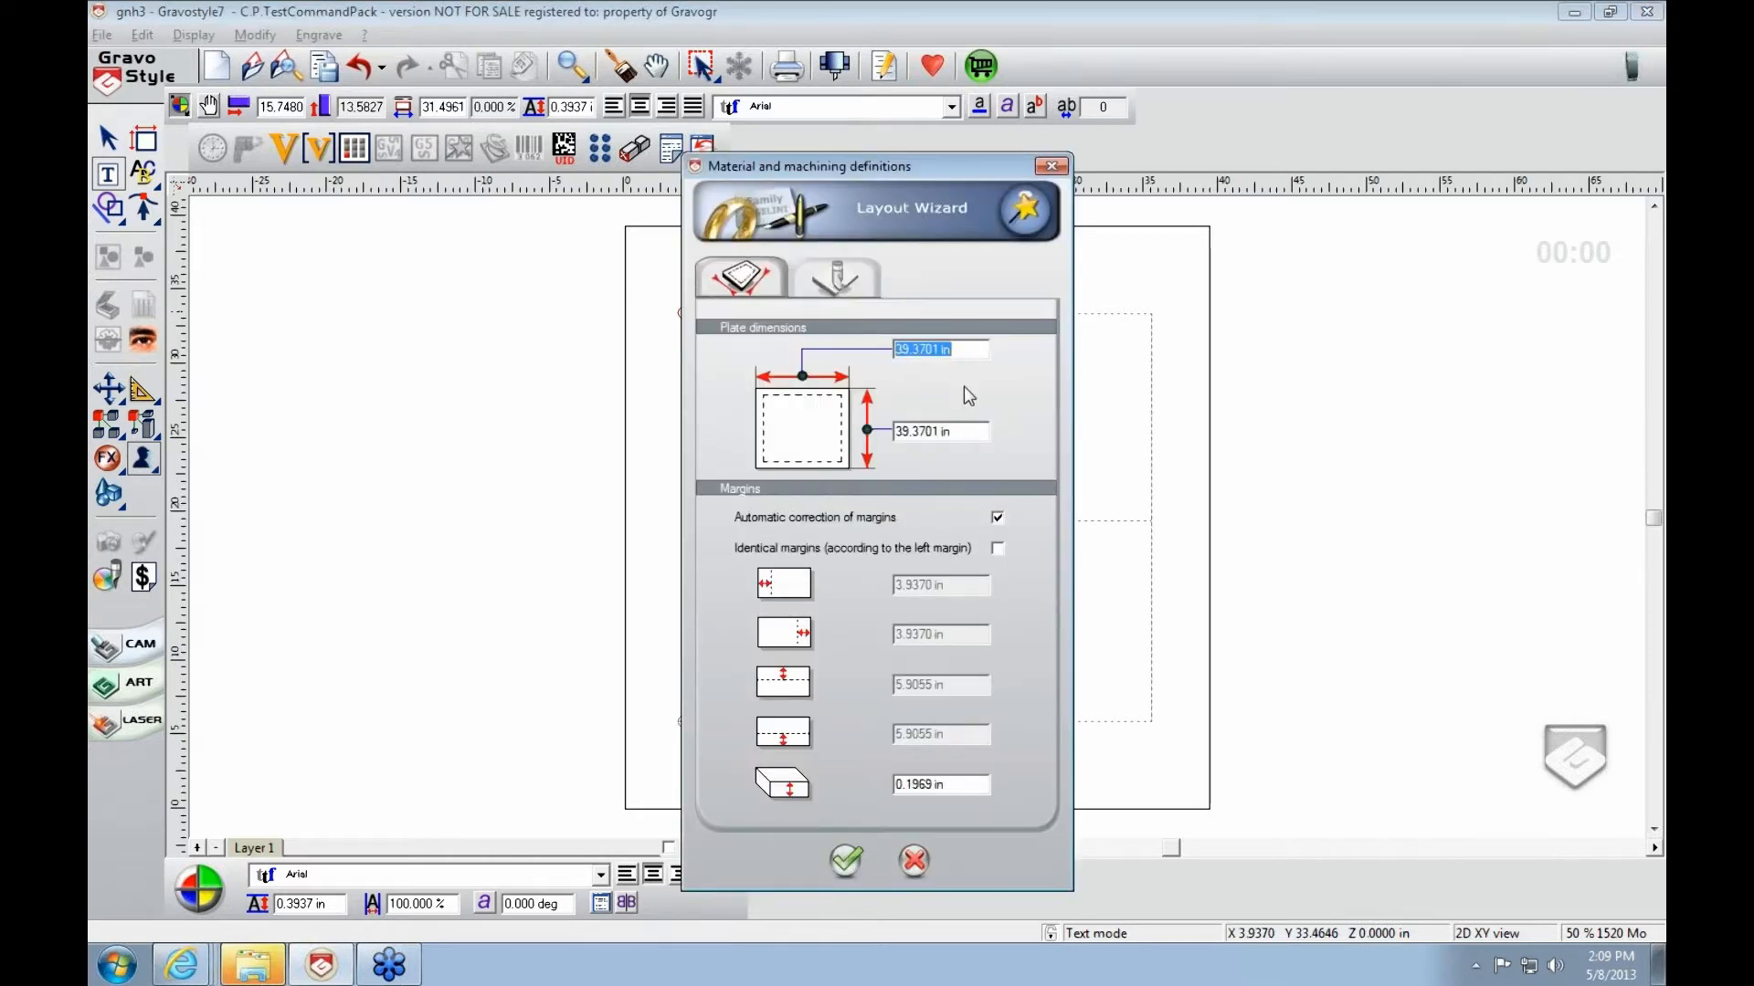
{"action": "type", "text": "4"}
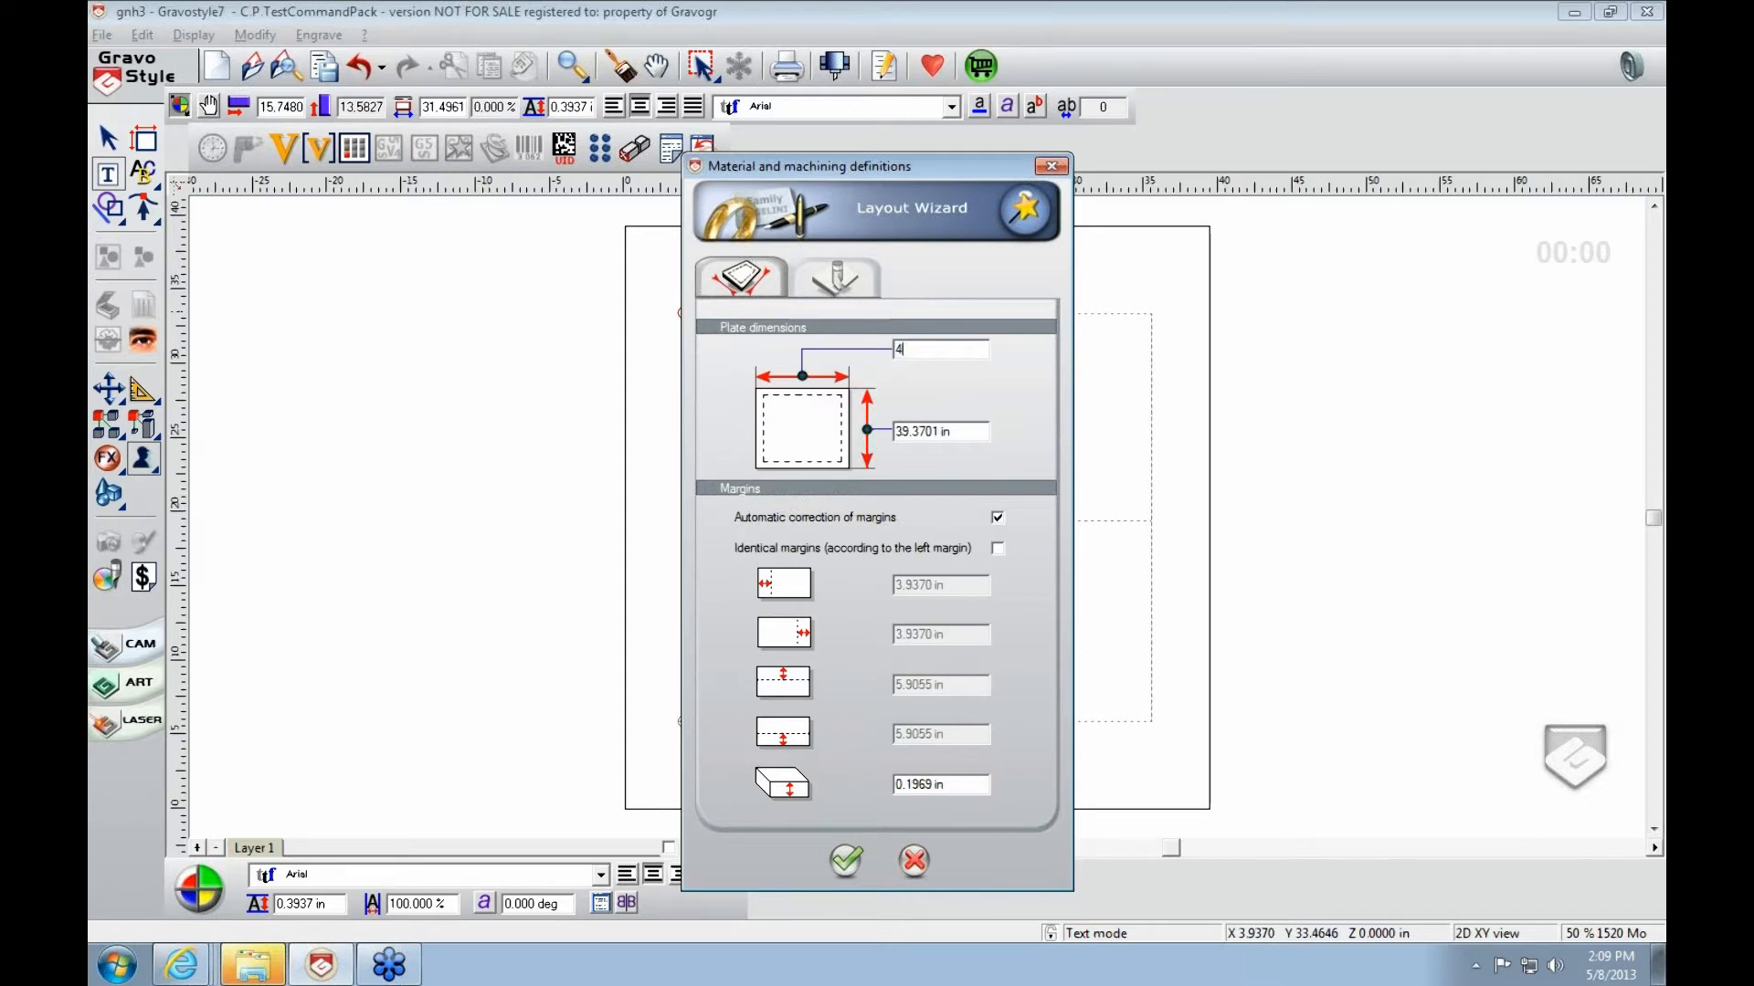
{"action": "key", "text": "Tab"}
{"action": "type", "text": "5"}
{"action": "key", "text": "Tab"}
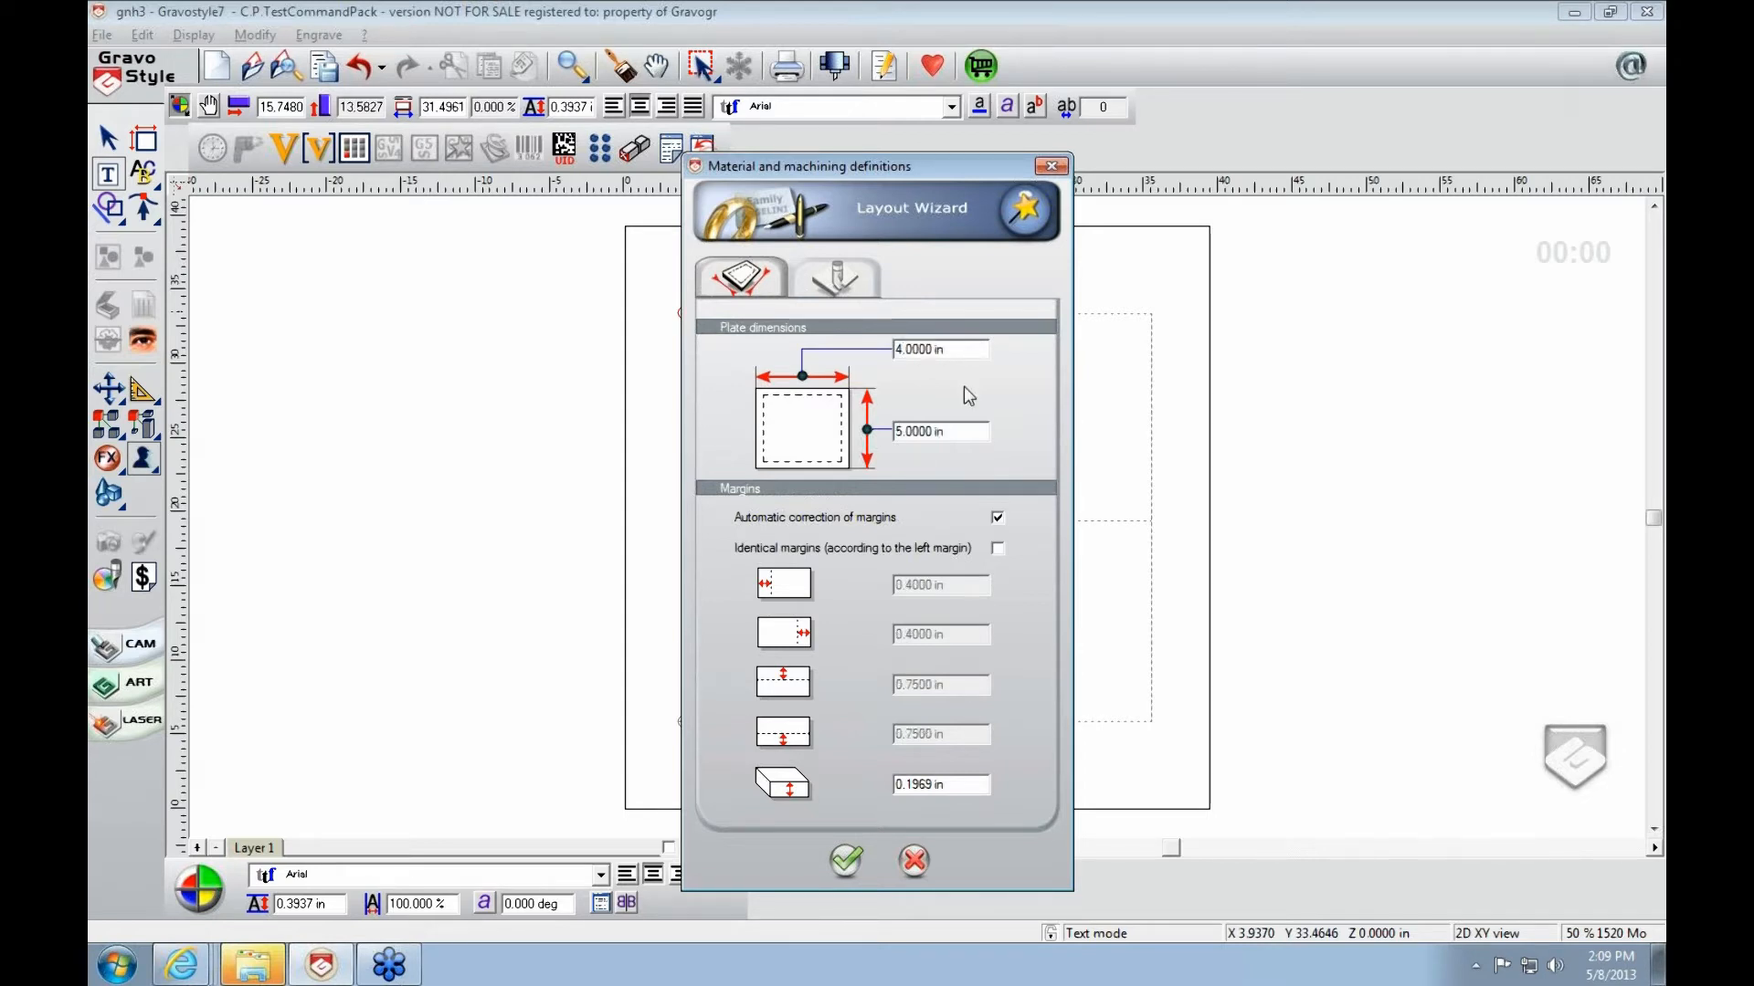
Step: Turn off automatic margin correction, set the left margin to 0 in with identical margins all round, and apply the plate definition
{"action": "left_click", "coordinate": [998, 518]}
{"action": "left_click", "coordinate": [937, 585]}
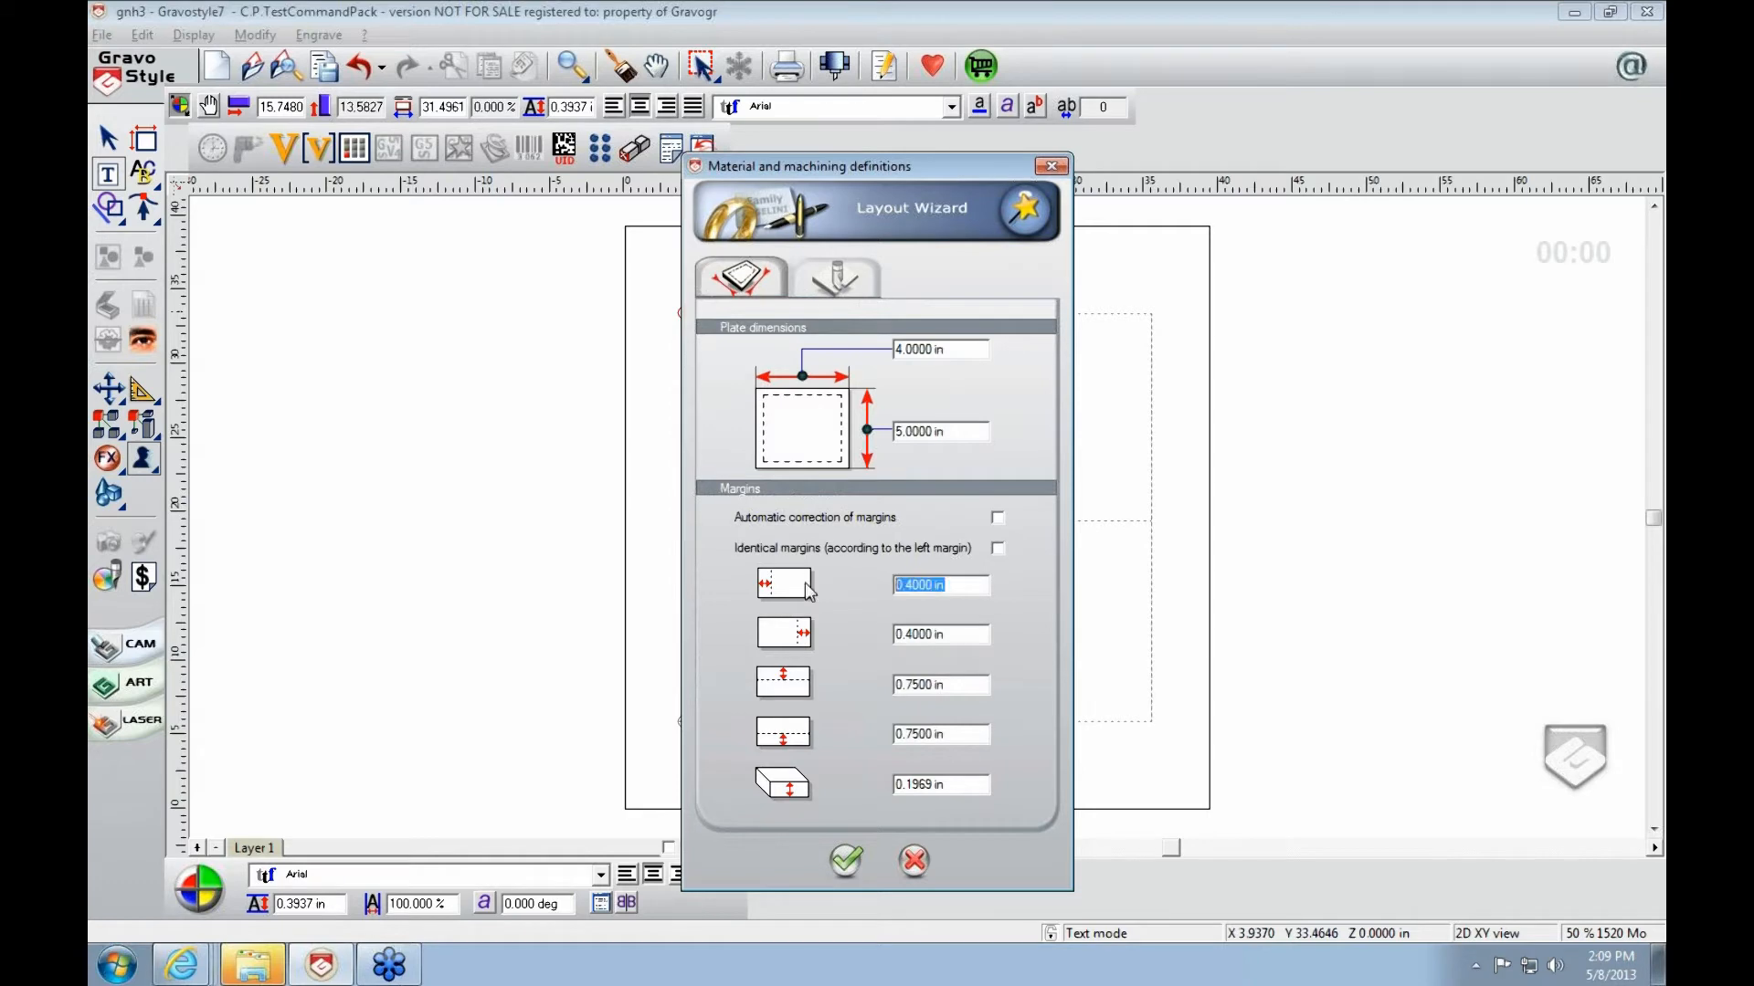
{"action": "type", "text": "0"}
{"action": "key", "text": "Tab"}
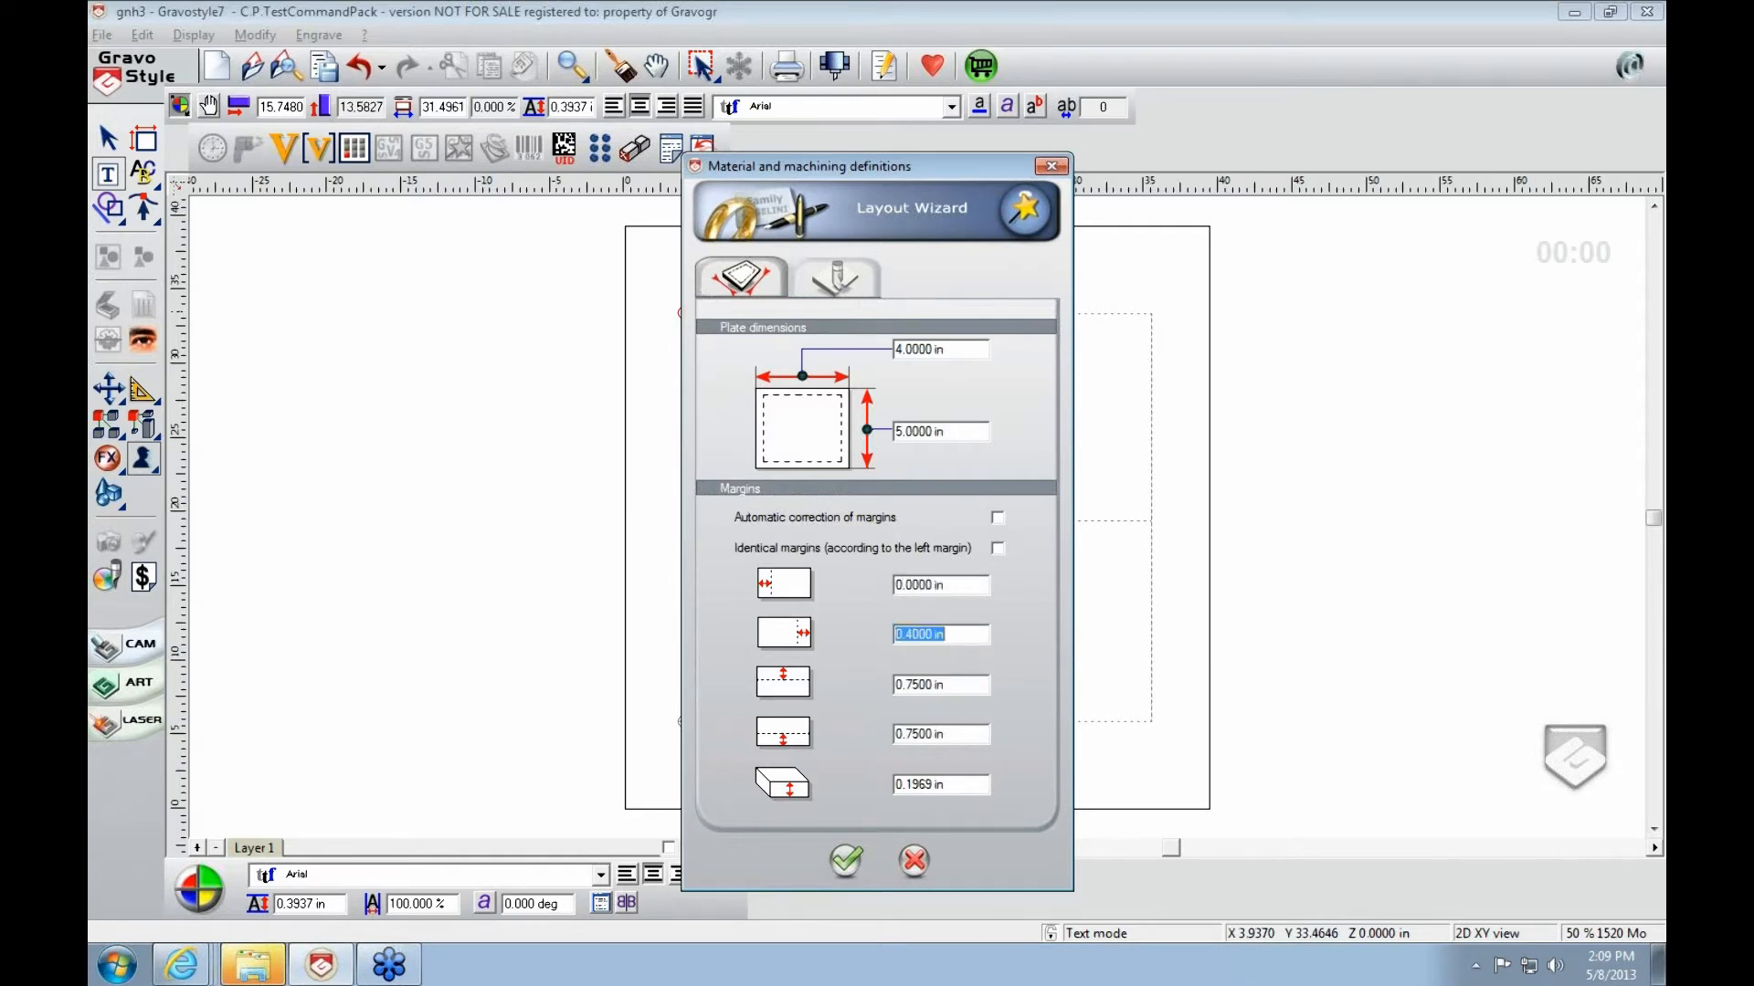
{"action": "left_click", "coordinate": [998, 548]}
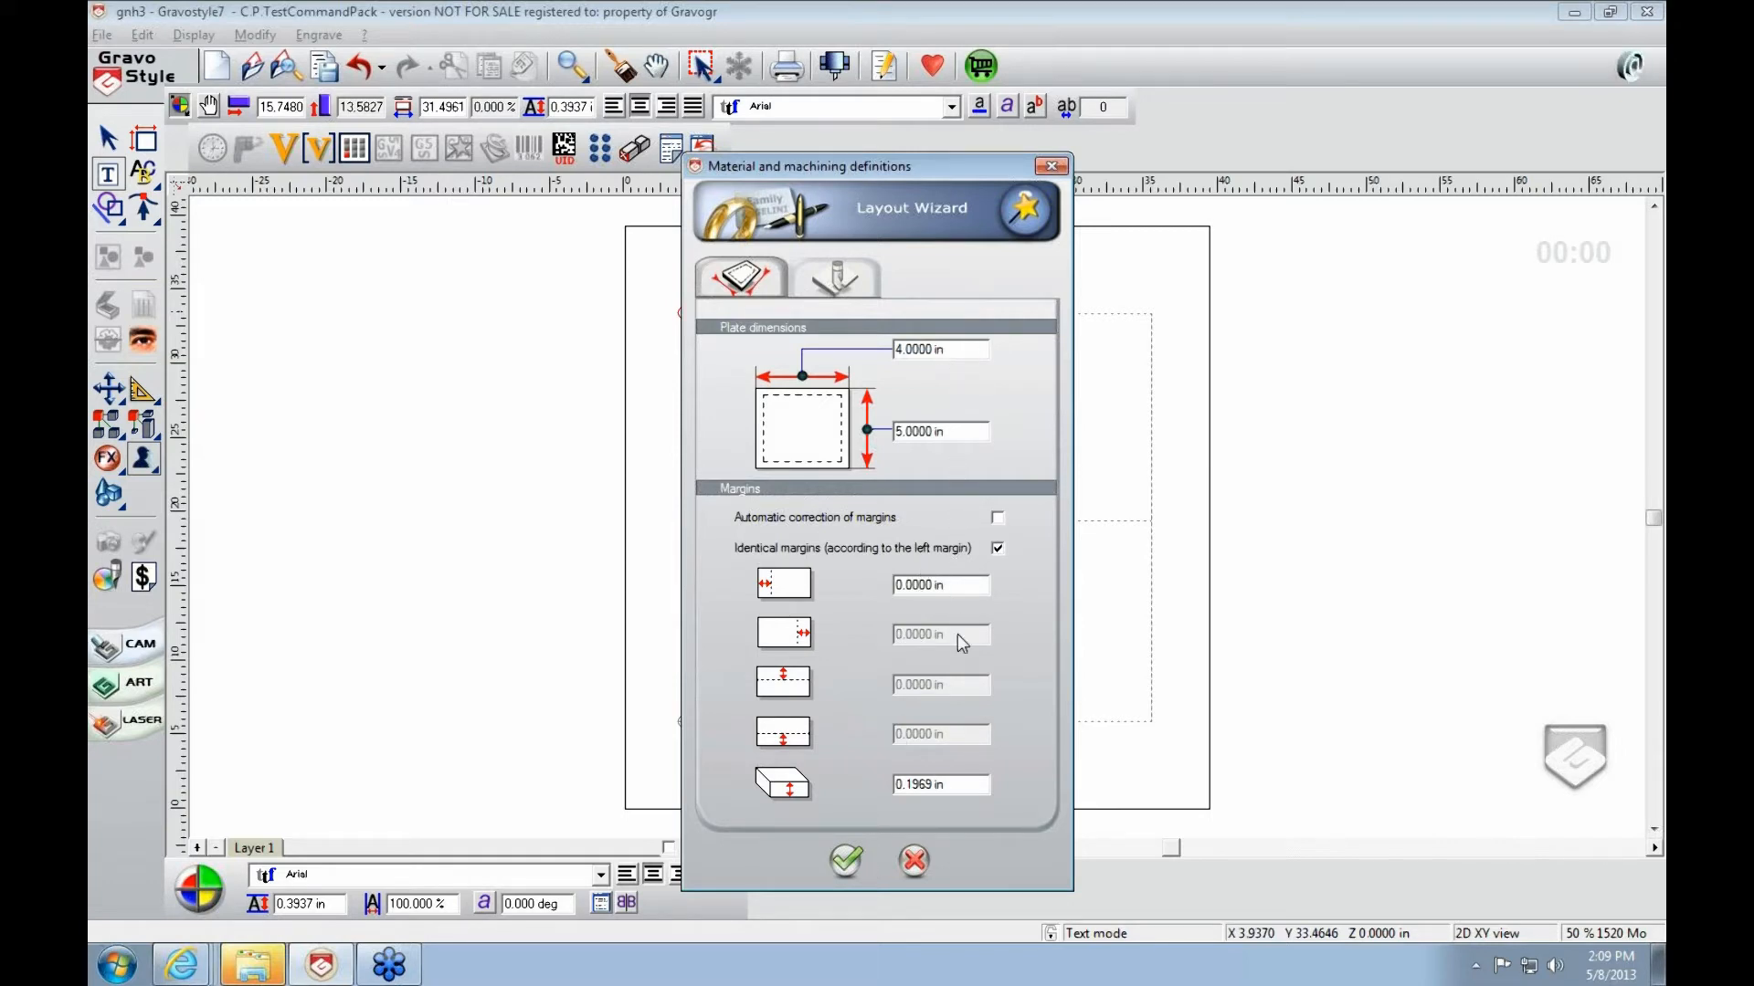
{"action": "left_click", "coordinate": [845, 860]}
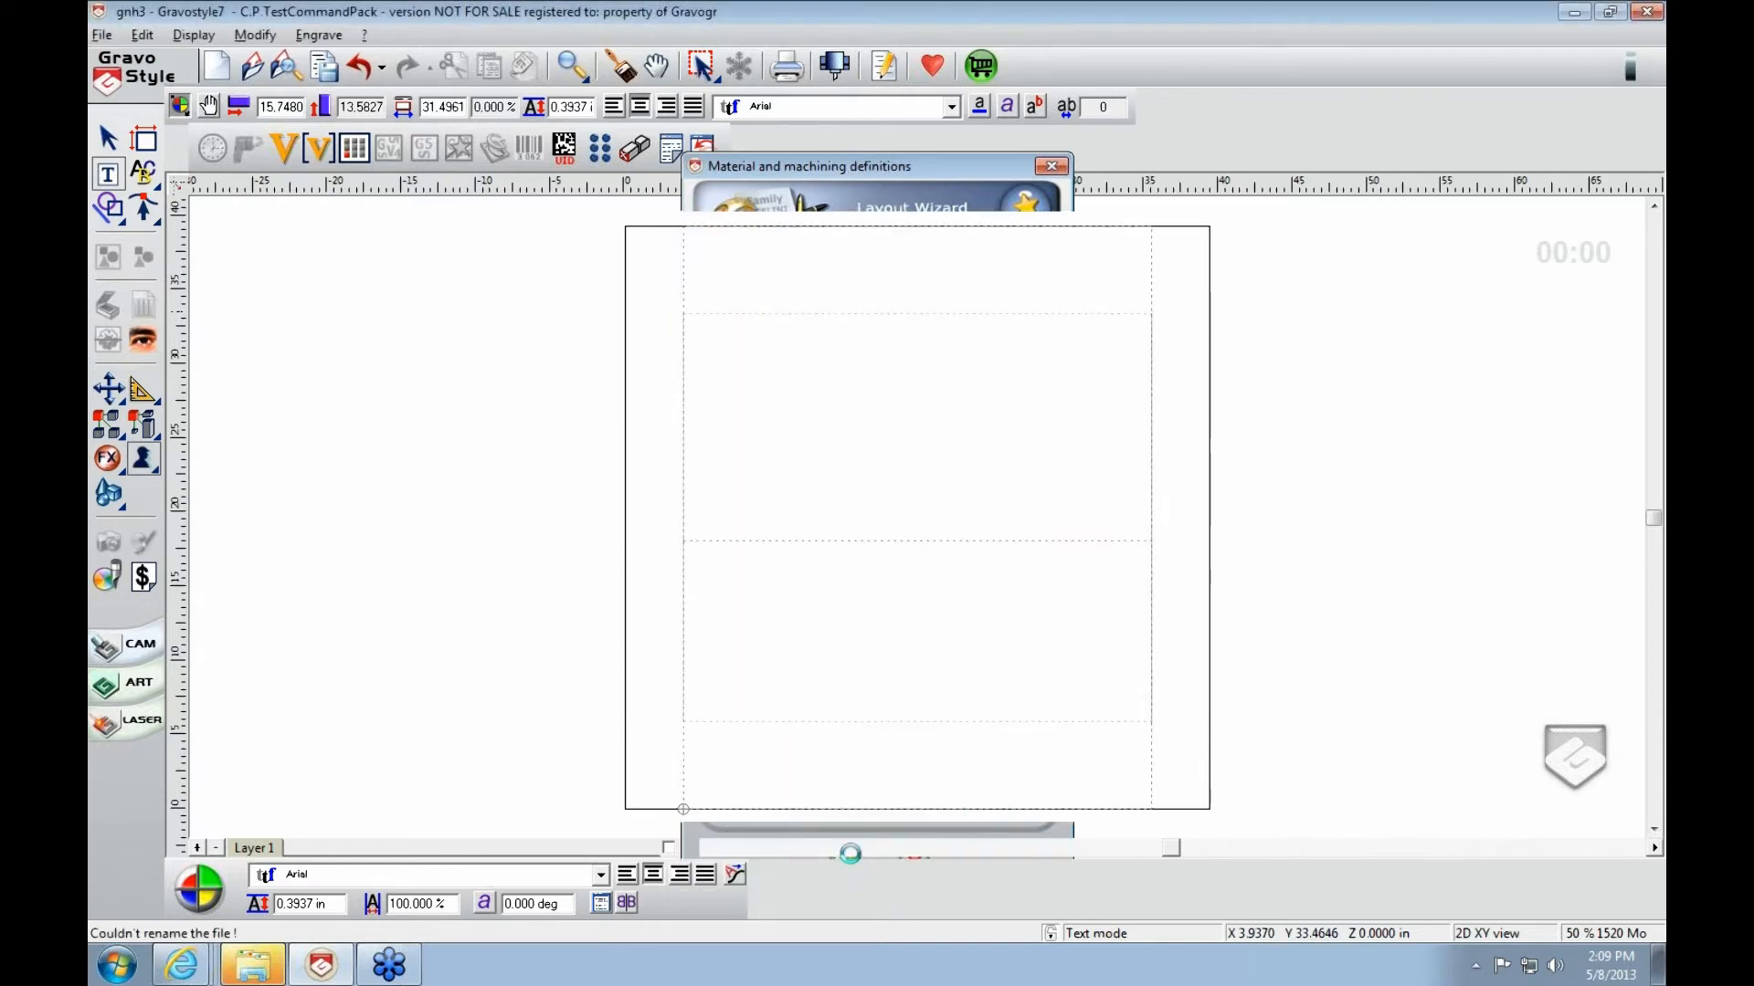
Step: Enter a lowercase first name as text on the plate, and hide and redisplay the Professional Tools
{"action": "type", "text": "tom"}
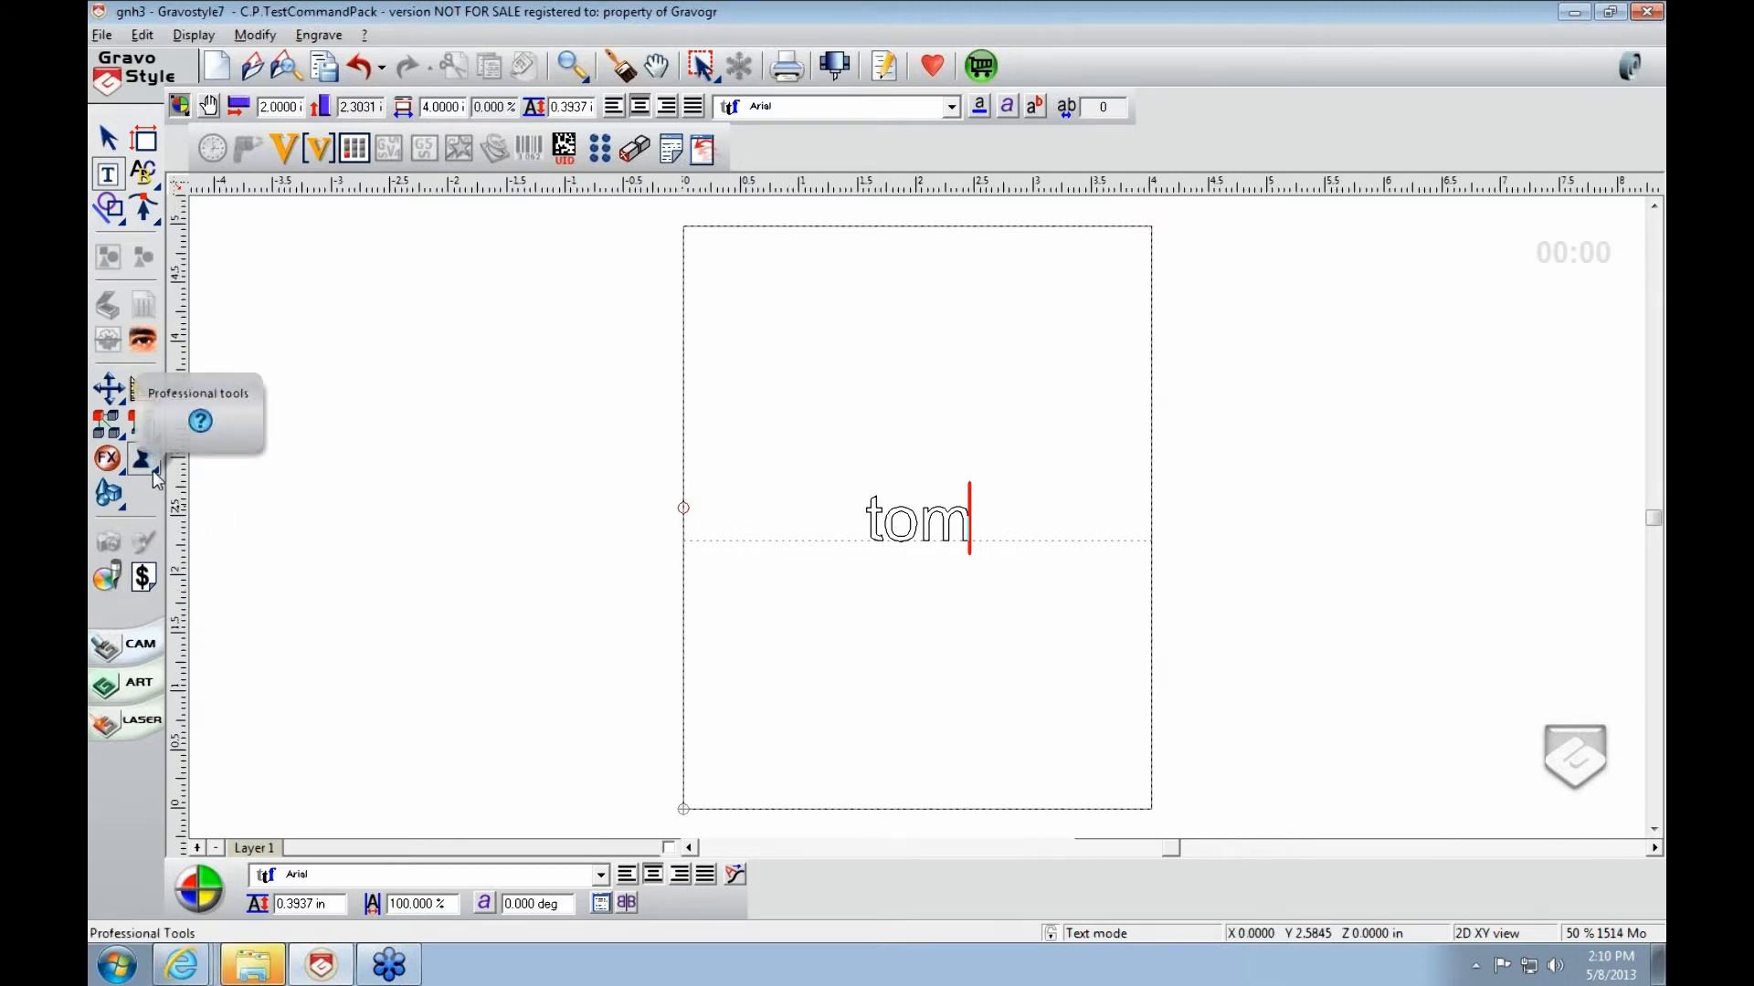
{"action": "key", "text": "Home"}
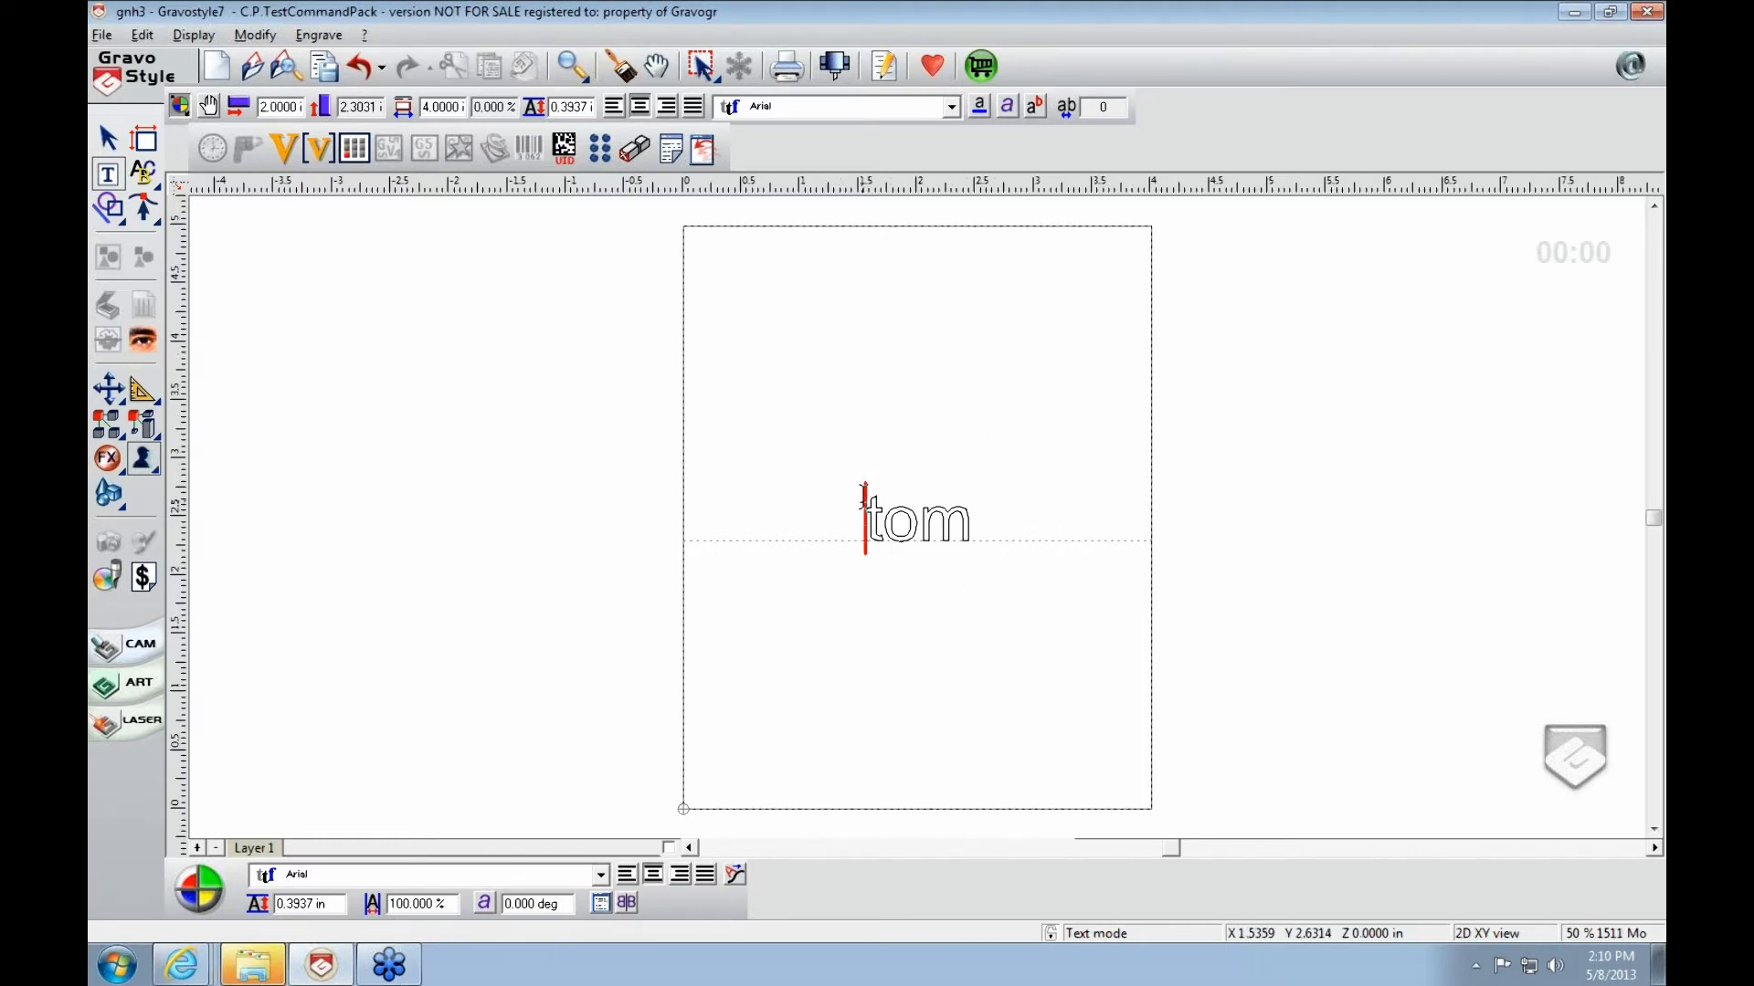
{"action": "left_click", "coordinate": [154, 471]}
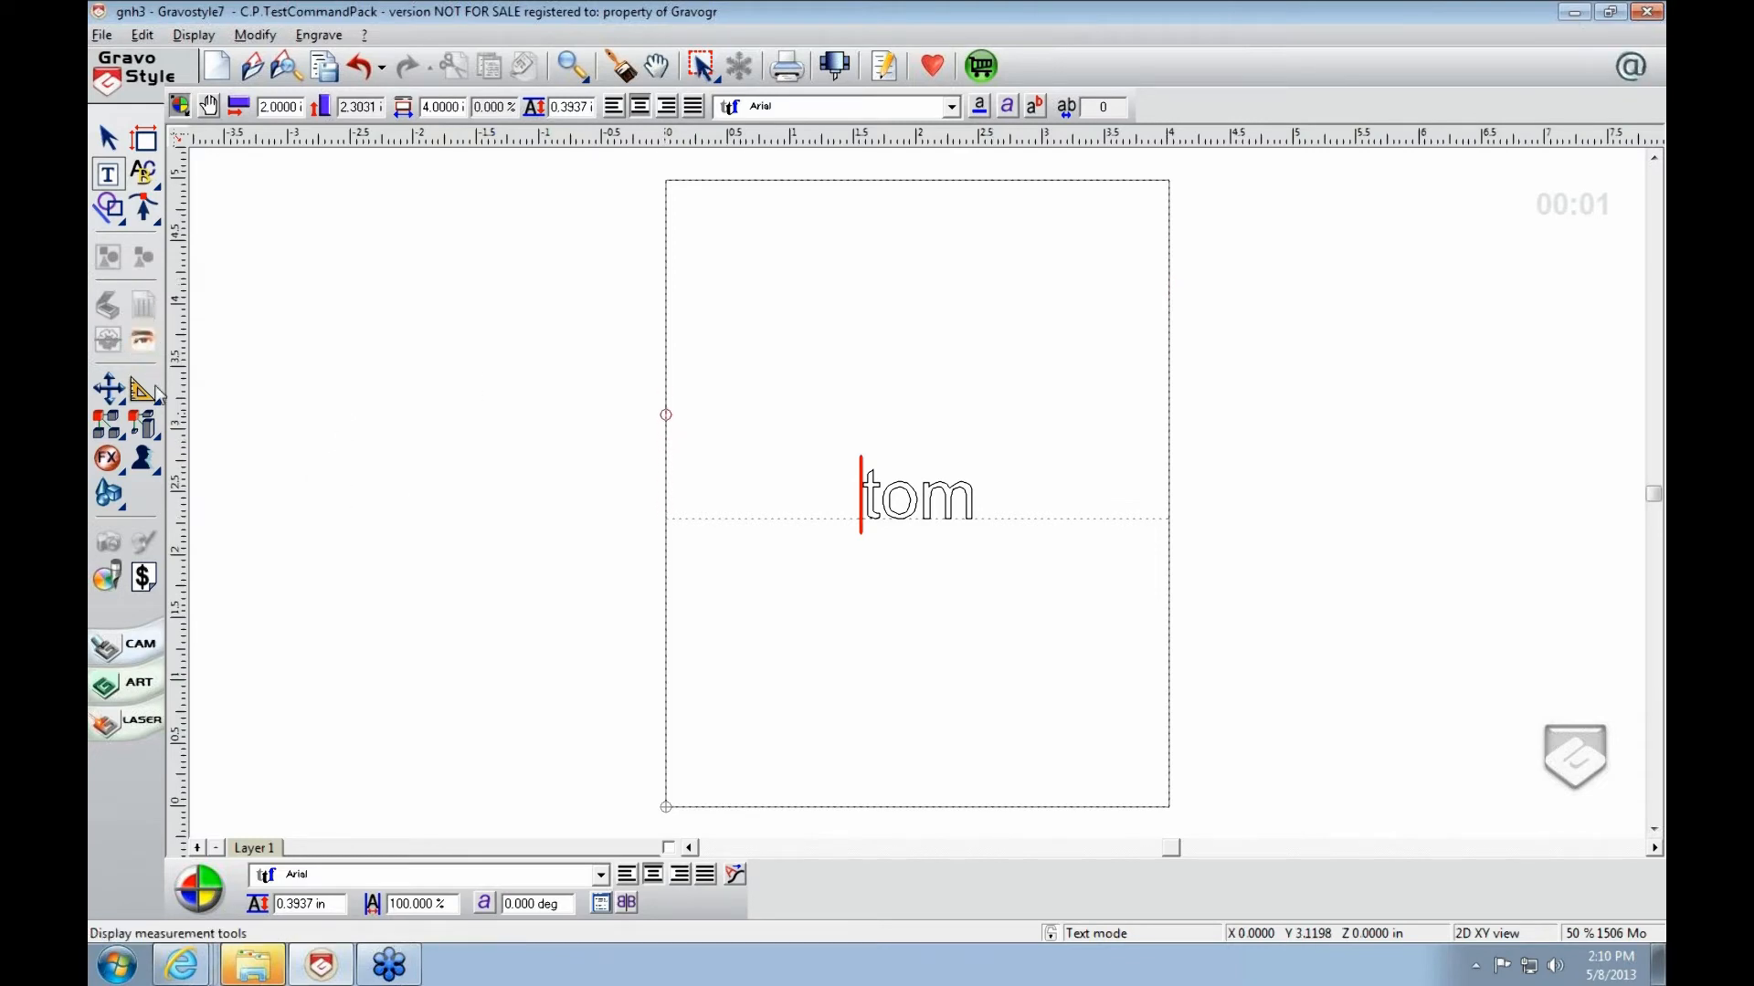
{"action": "left_click", "coordinate": [154, 468]}
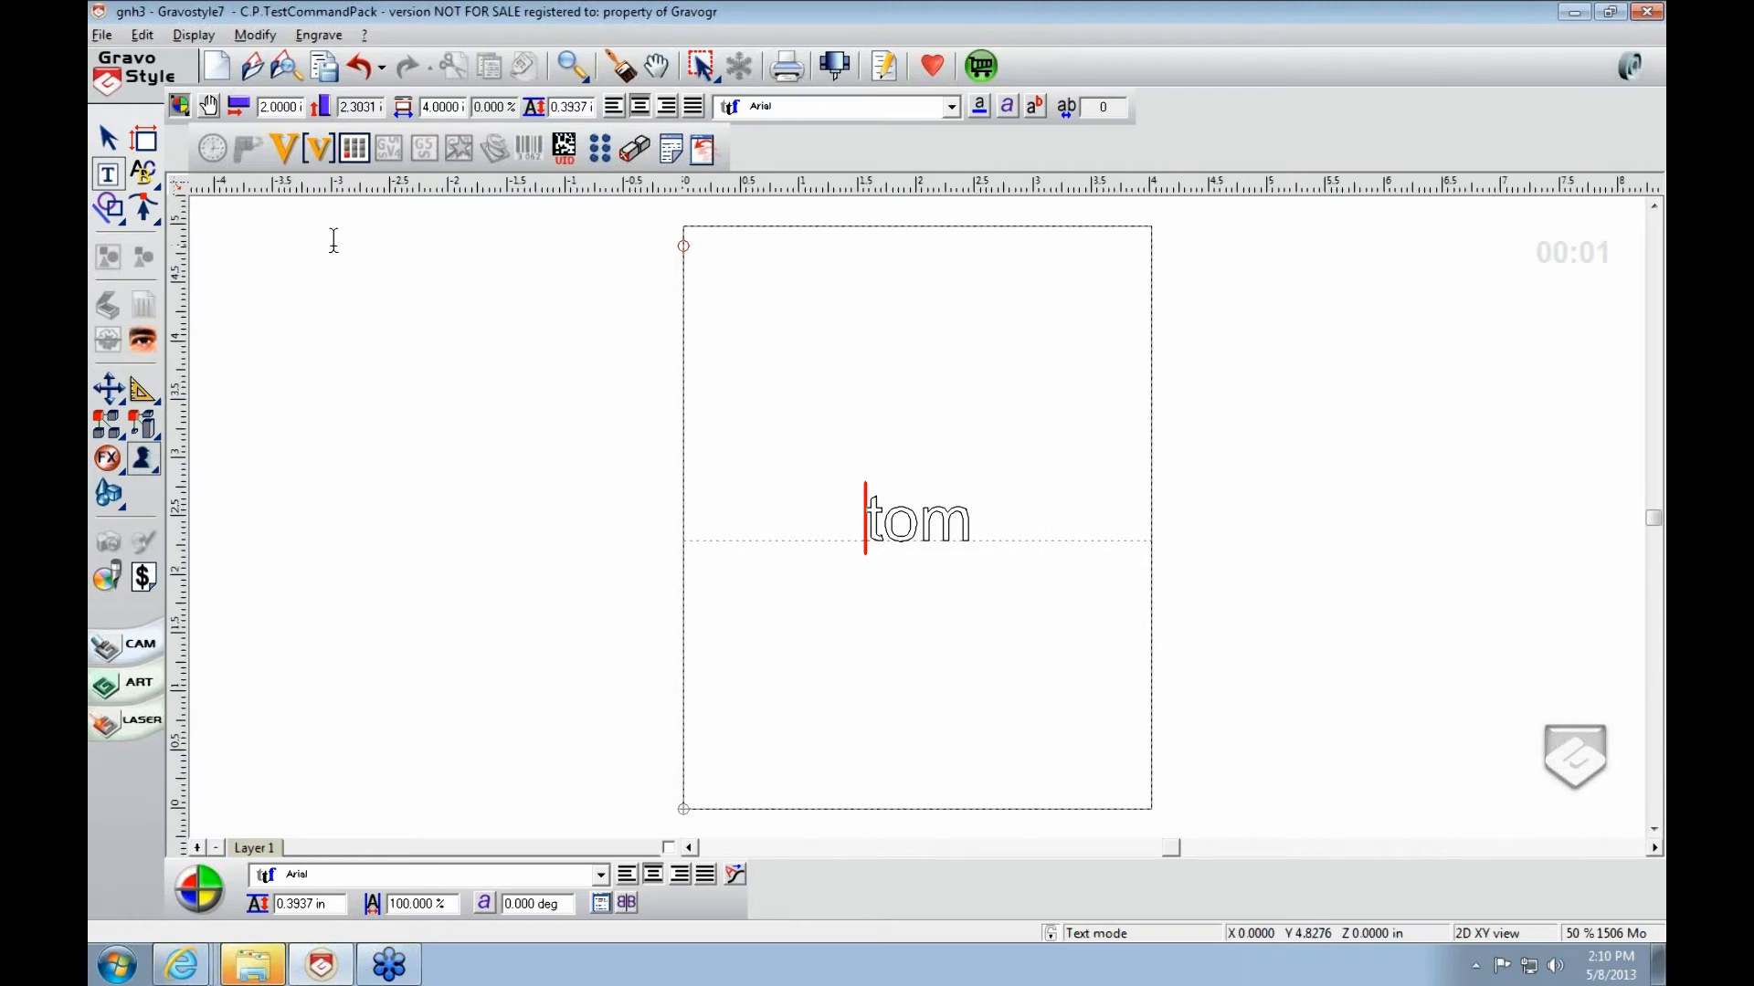
Step: Start a Multicopy matrix in manual mode with a 20 × 20 in sheet, moving its dialog off the plate text
{"action": "left_click", "coordinate": [355, 151]}
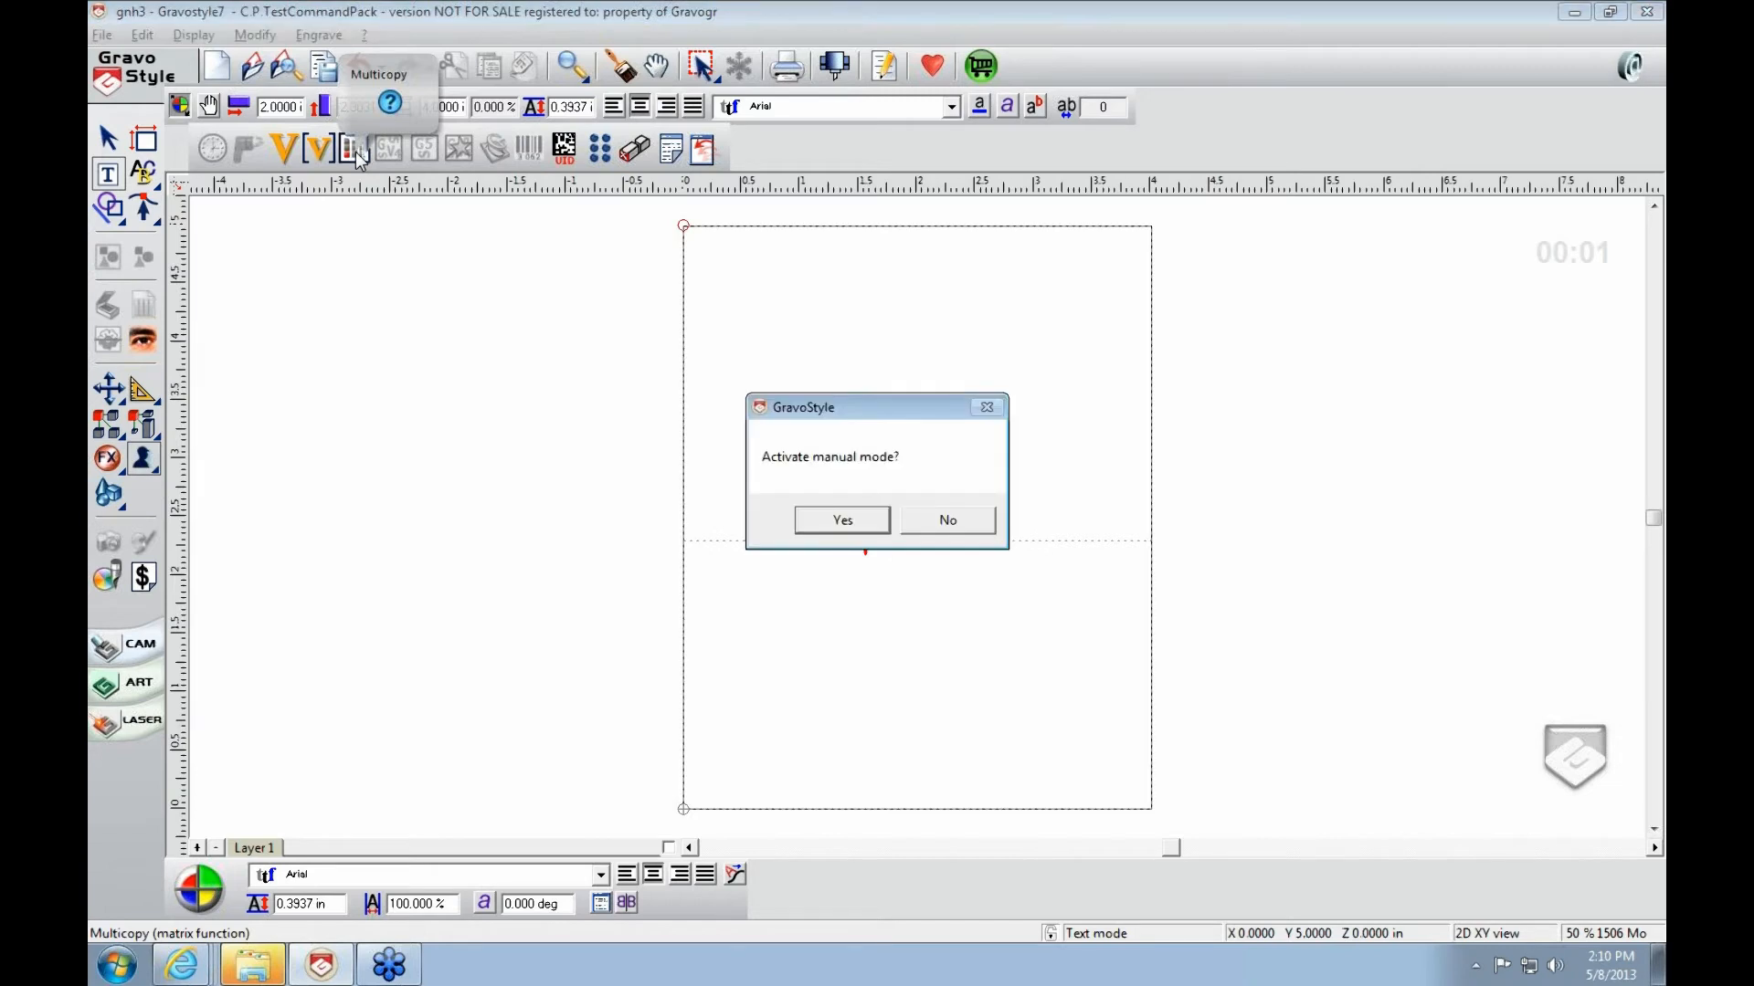
{"action": "left_click", "coordinate": [841, 520]}
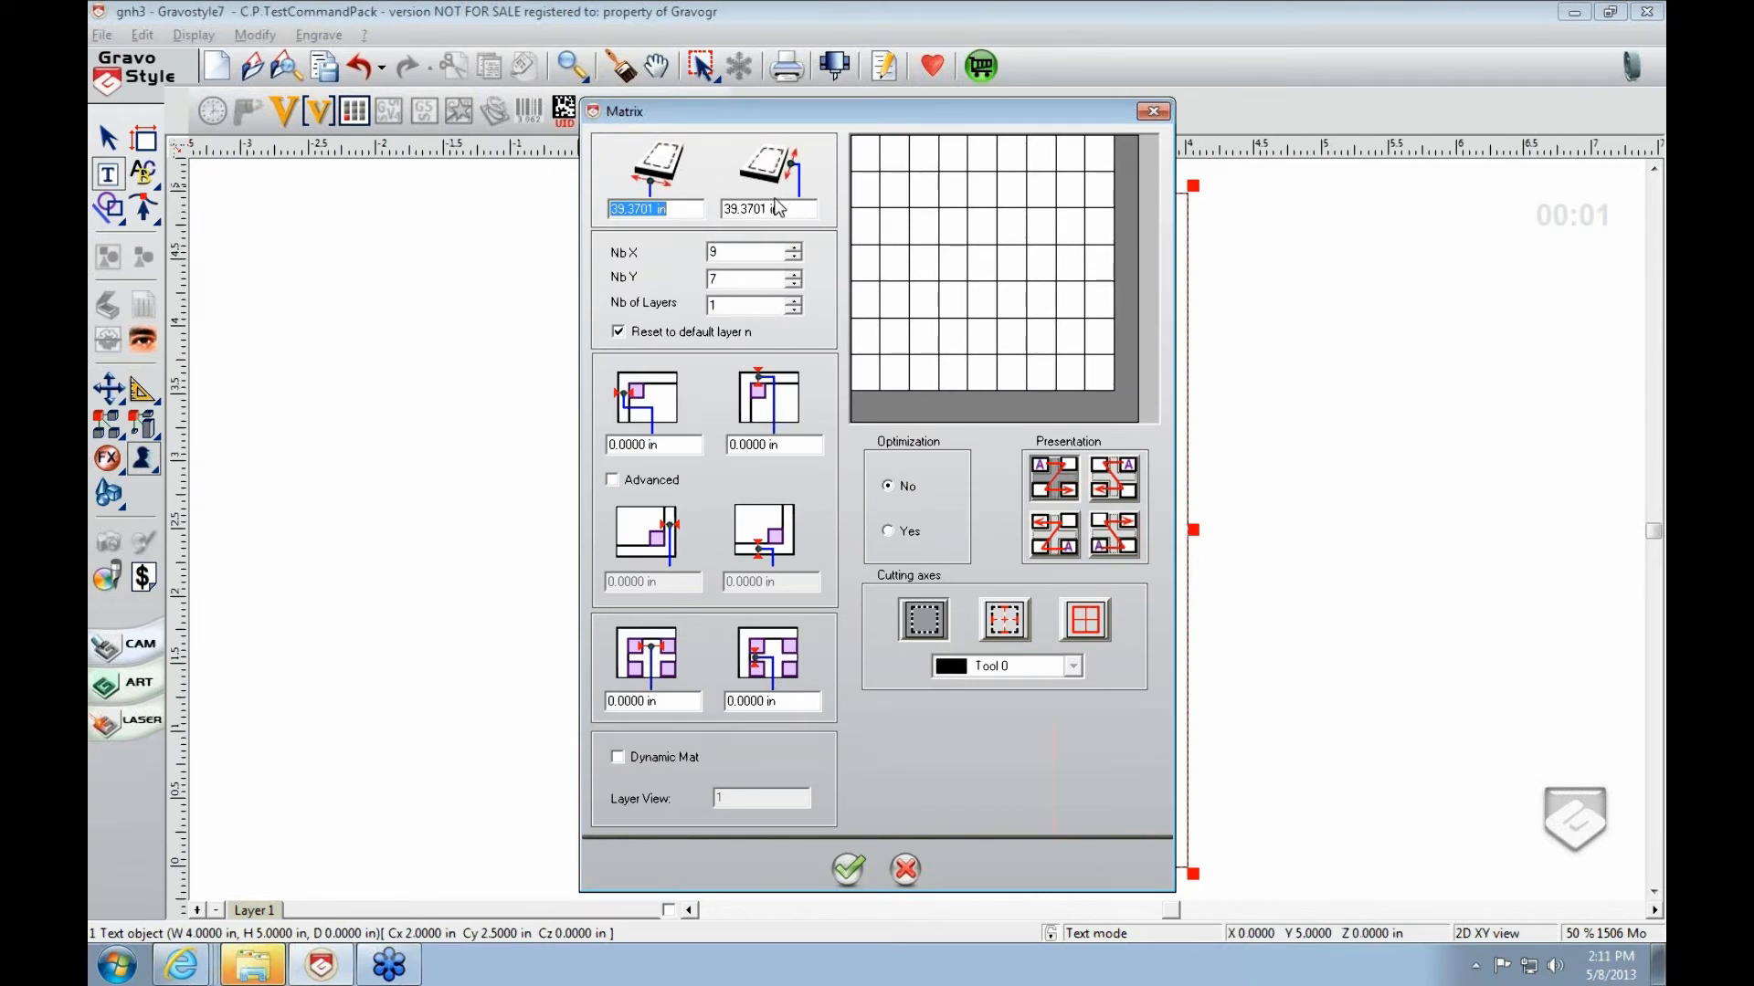
{"action": "type", "text": "20"}
{"action": "key", "text": "Tab"}
{"action": "type", "text": "20"}
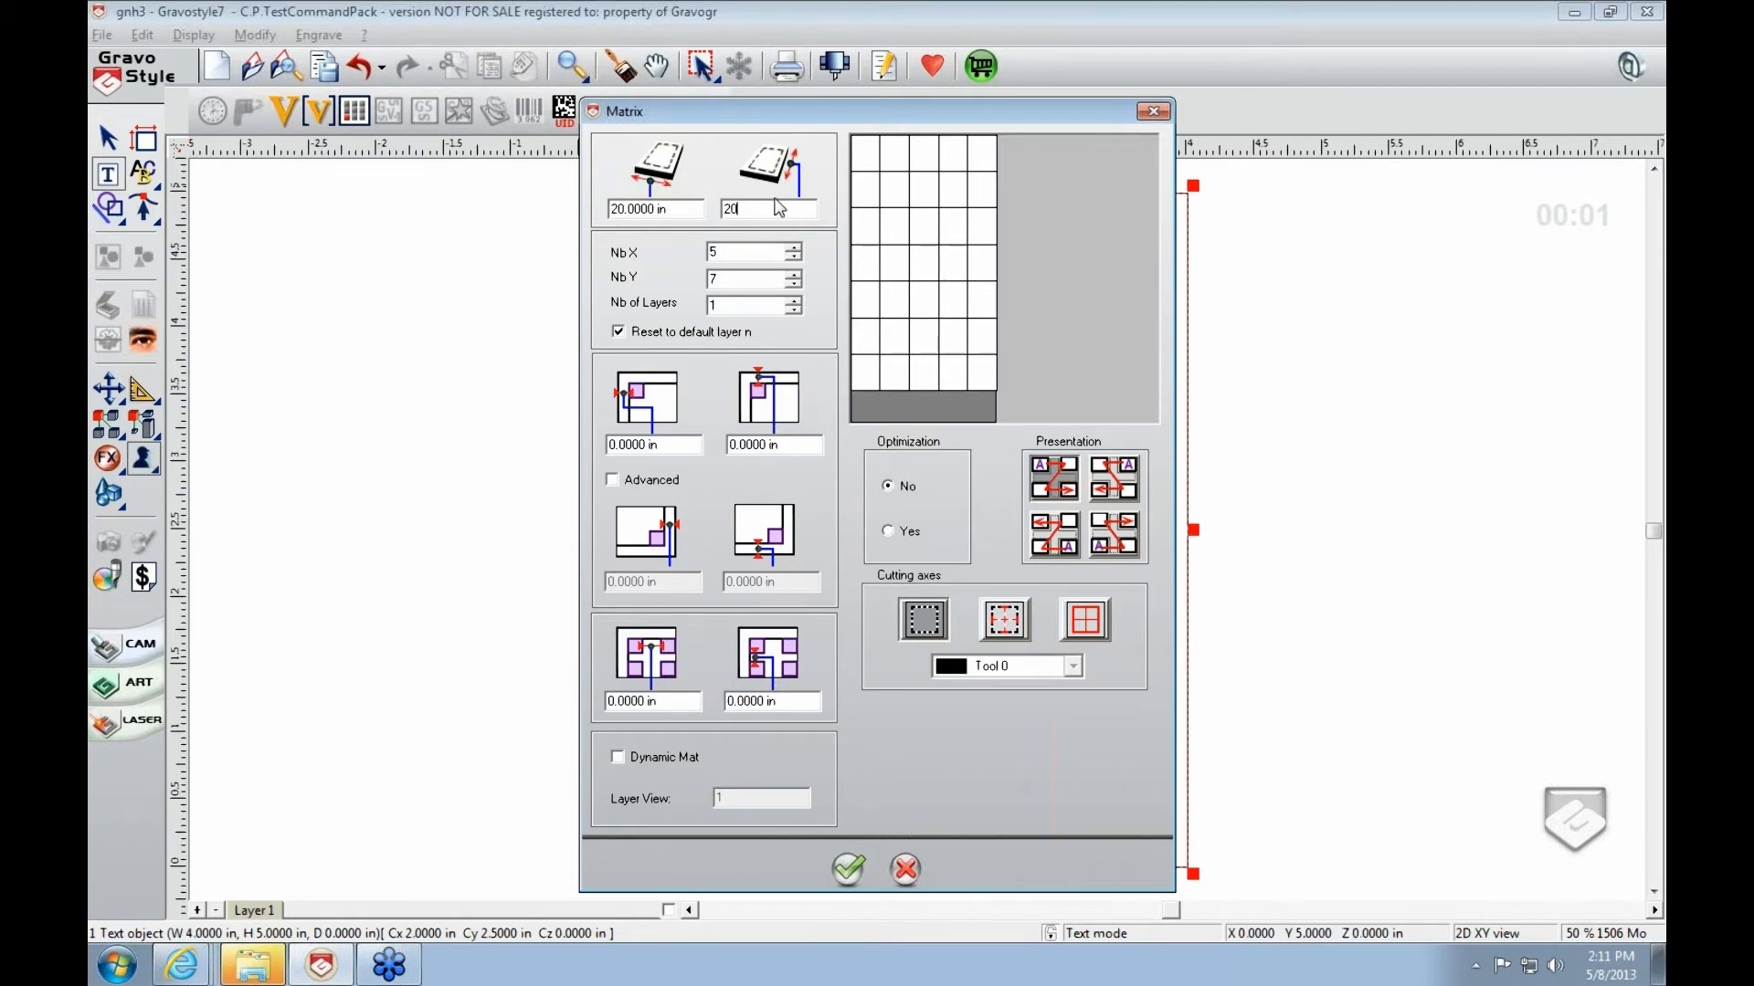
{"action": "key", "text": "Tab"}
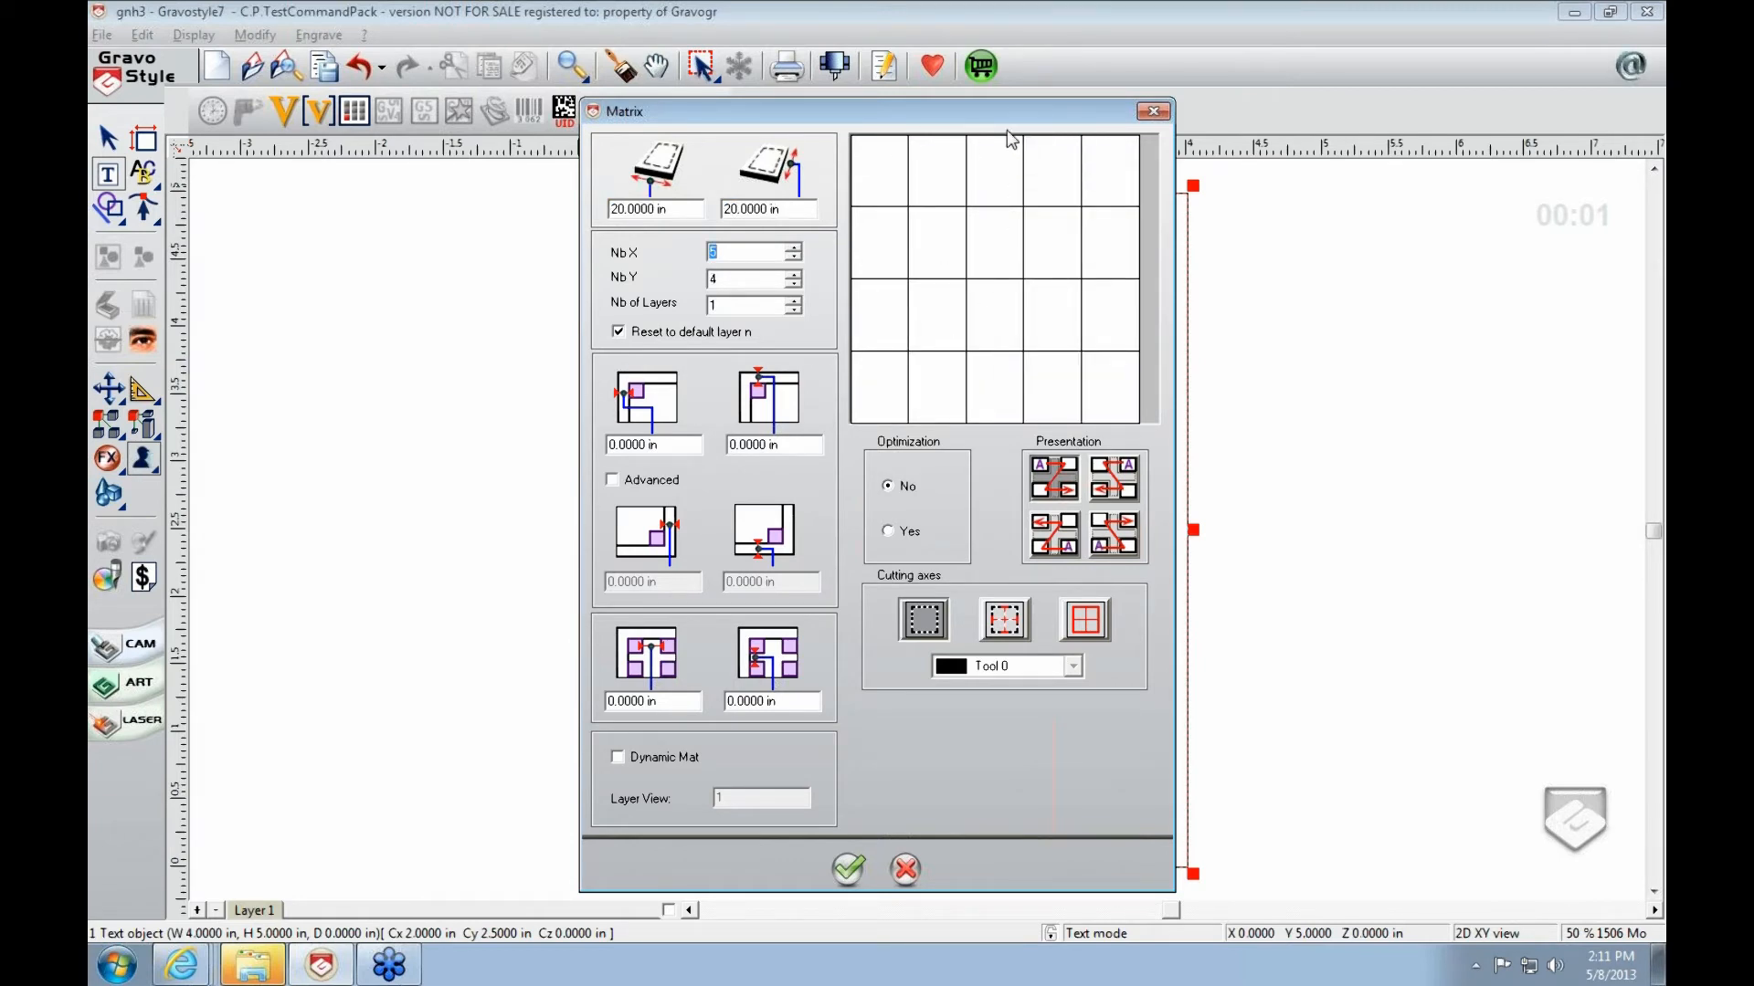
{"action": "left_click_drag", "start_coordinate": [1009, 116], "coordinate": [643, 124]}
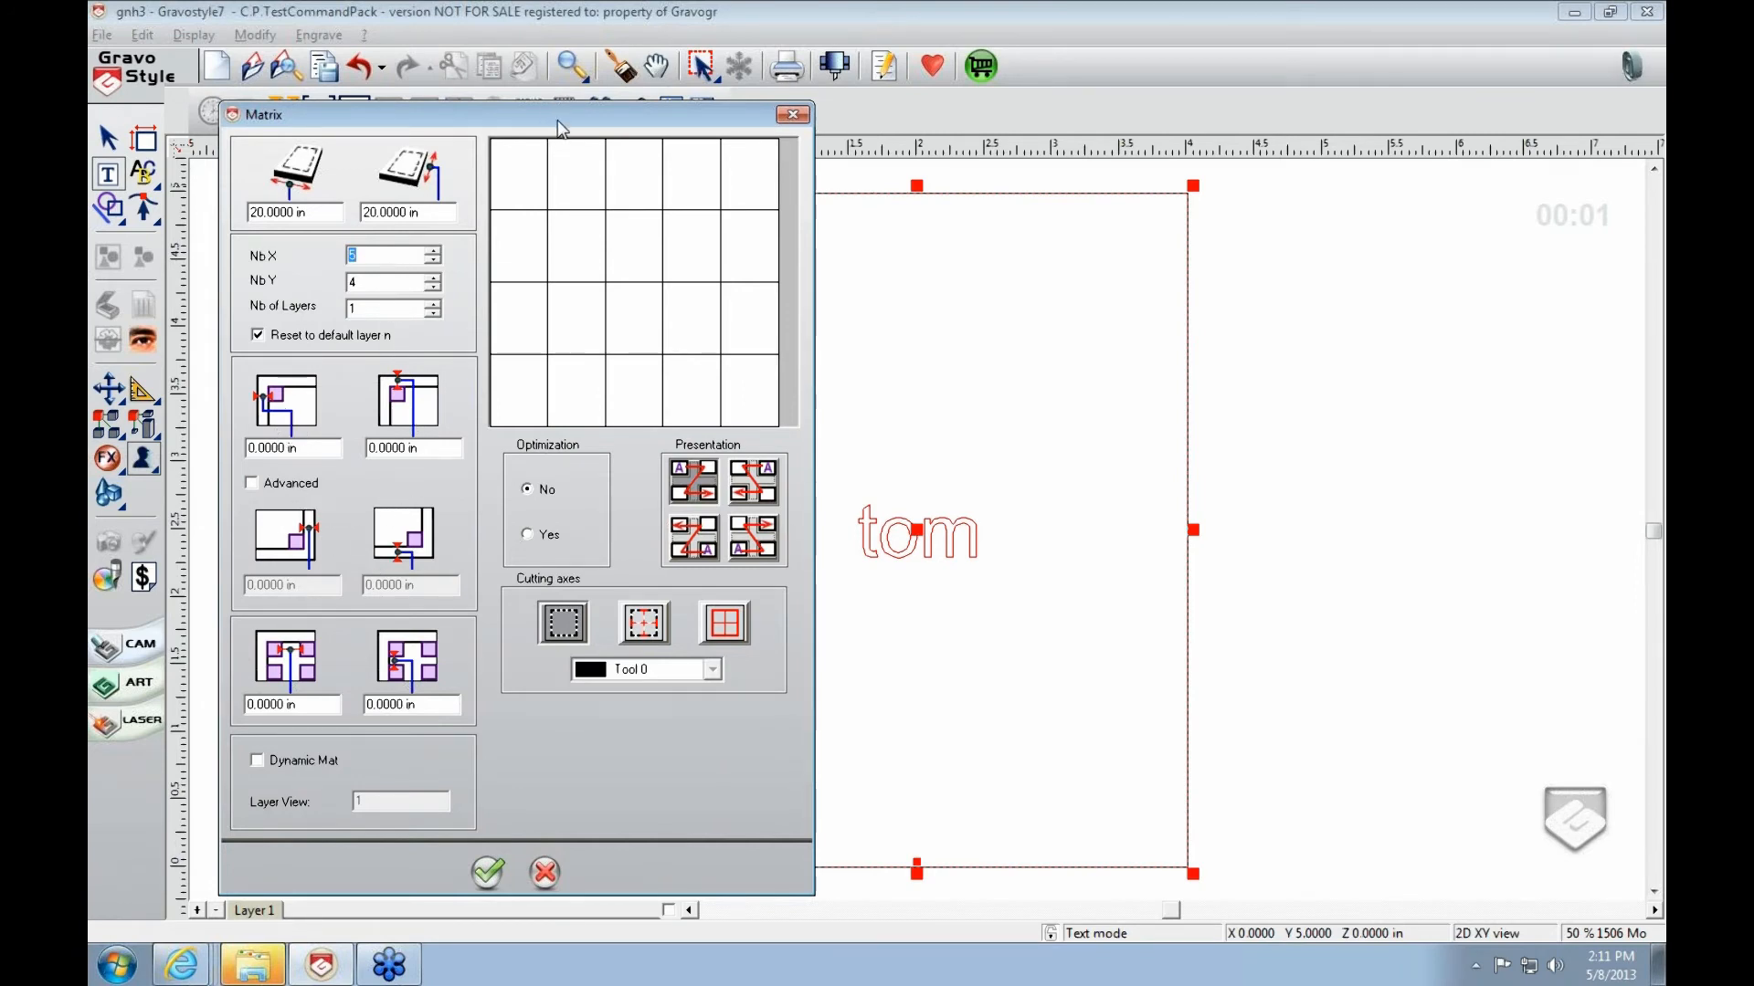
{"action": "left_click_drag", "start_coordinate": [557, 119], "coordinate": [582, 119]}
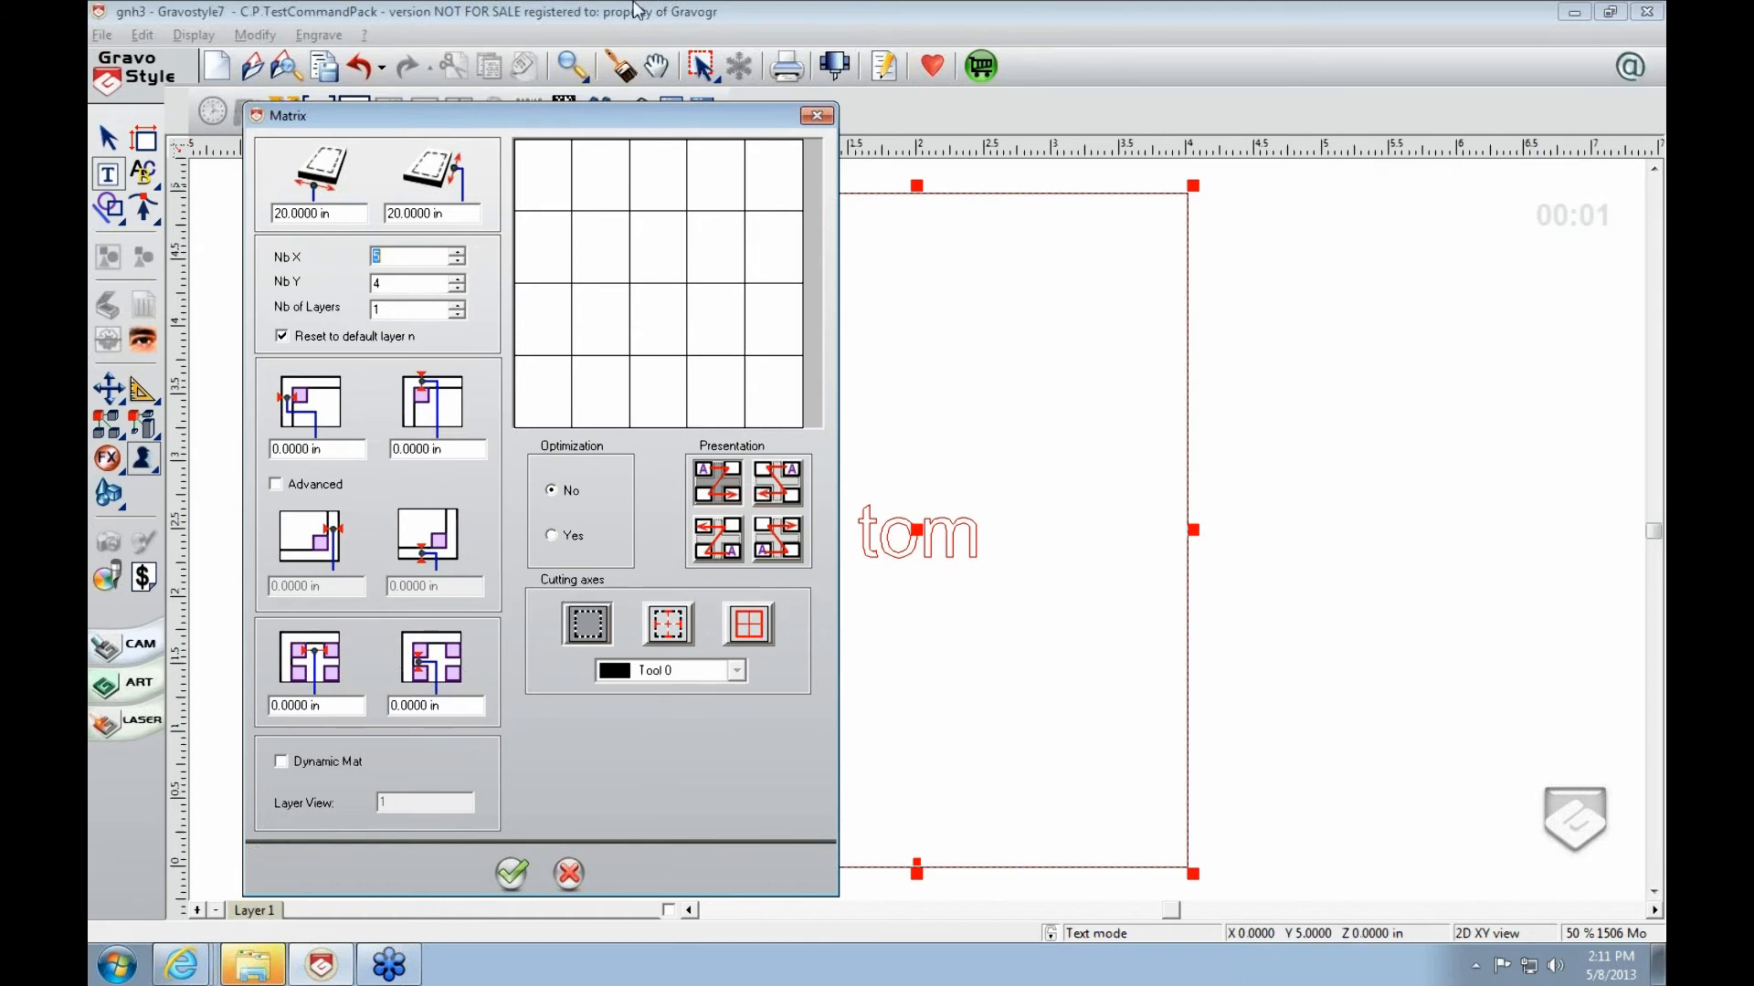
Step: Set the matrix to total cutting axes with Tool 2 (green) and generate the plate copies
{"action": "left_click", "coordinate": [730, 621]}
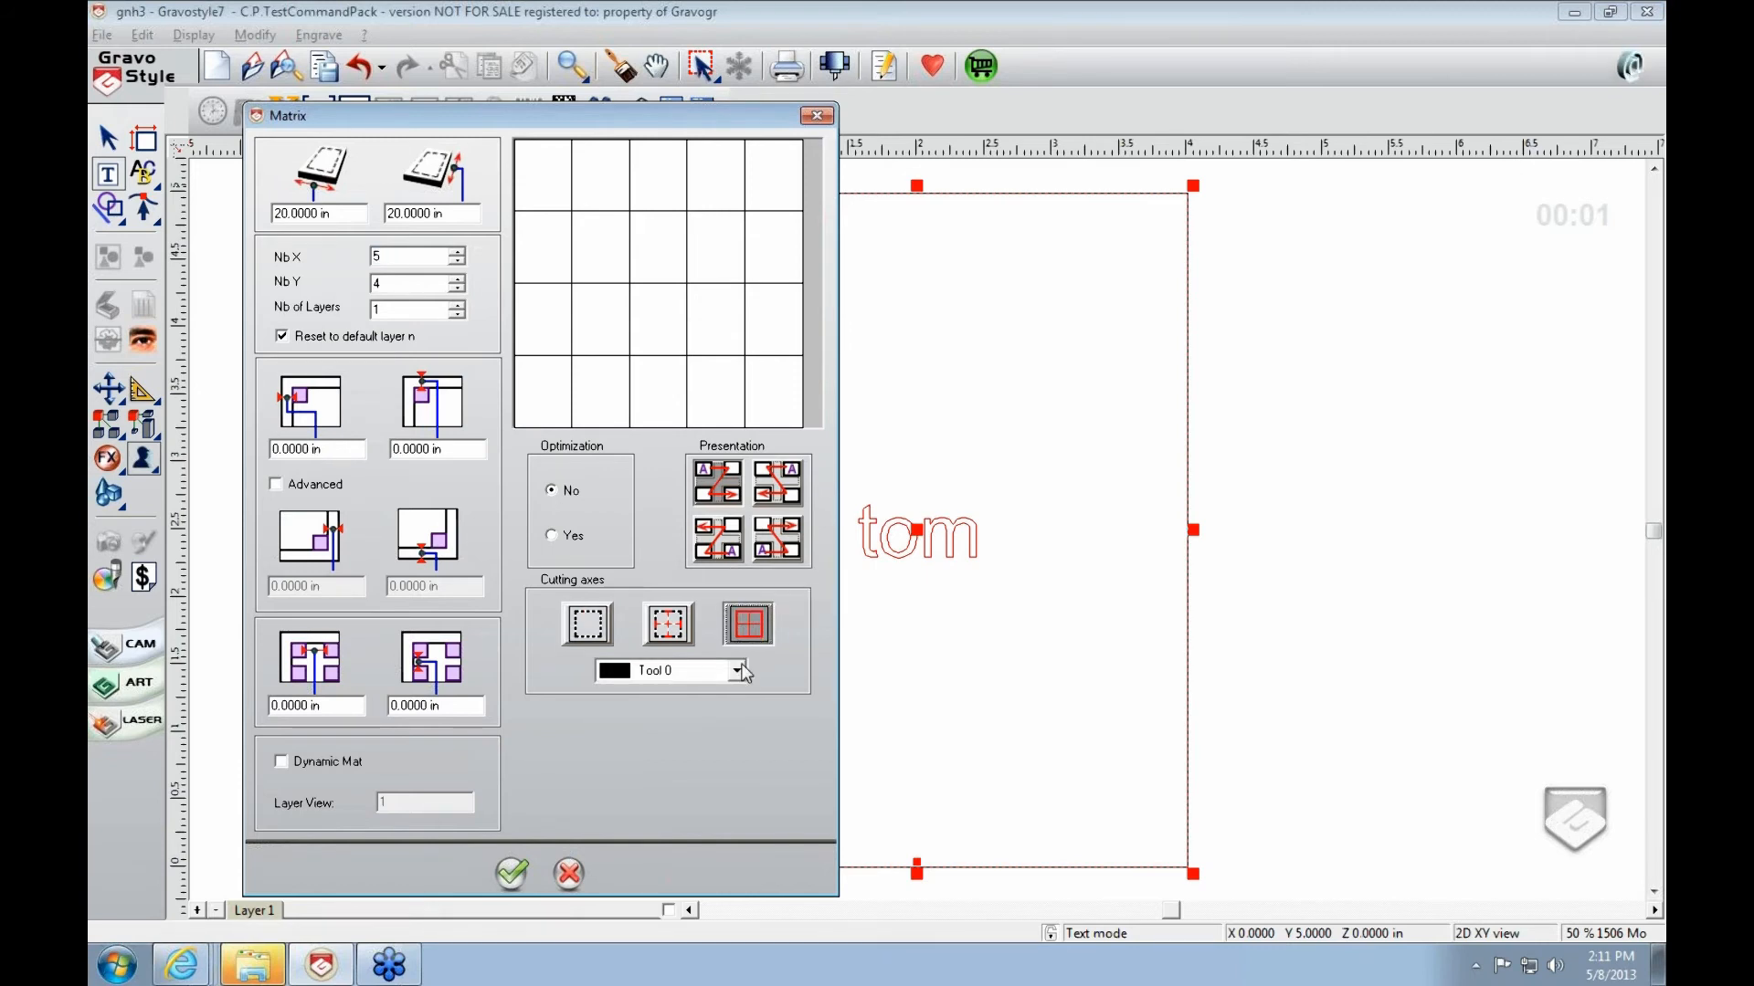
{"action": "left_click", "coordinate": [736, 672]}
{"action": "left_click", "coordinate": [742, 765]}
{"action": "left_click", "coordinate": [742, 765]}
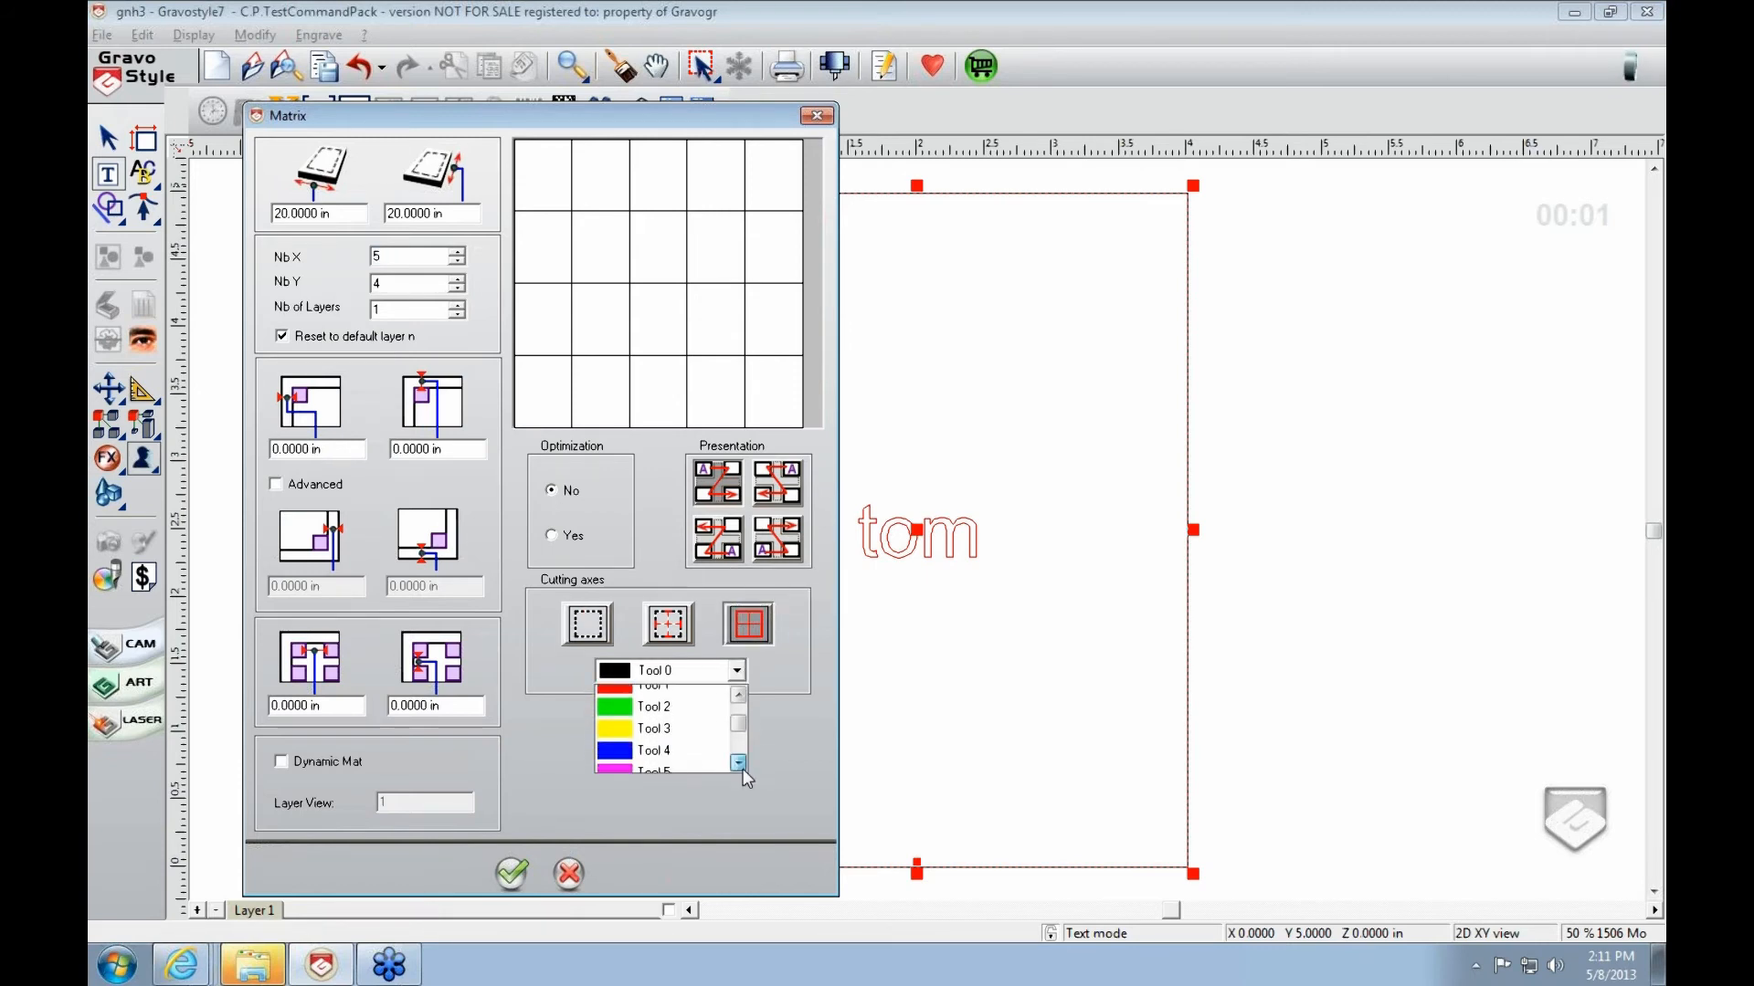
{"action": "left_click", "coordinate": [741, 765]}
{"action": "left_click", "coordinate": [742, 766]}
{"action": "left_click", "coordinate": [742, 766]}
{"action": "left_click", "coordinate": [741, 766]}
{"action": "left_click_drag", "start_coordinate": [739, 747], "coordinate": [739, 710]}
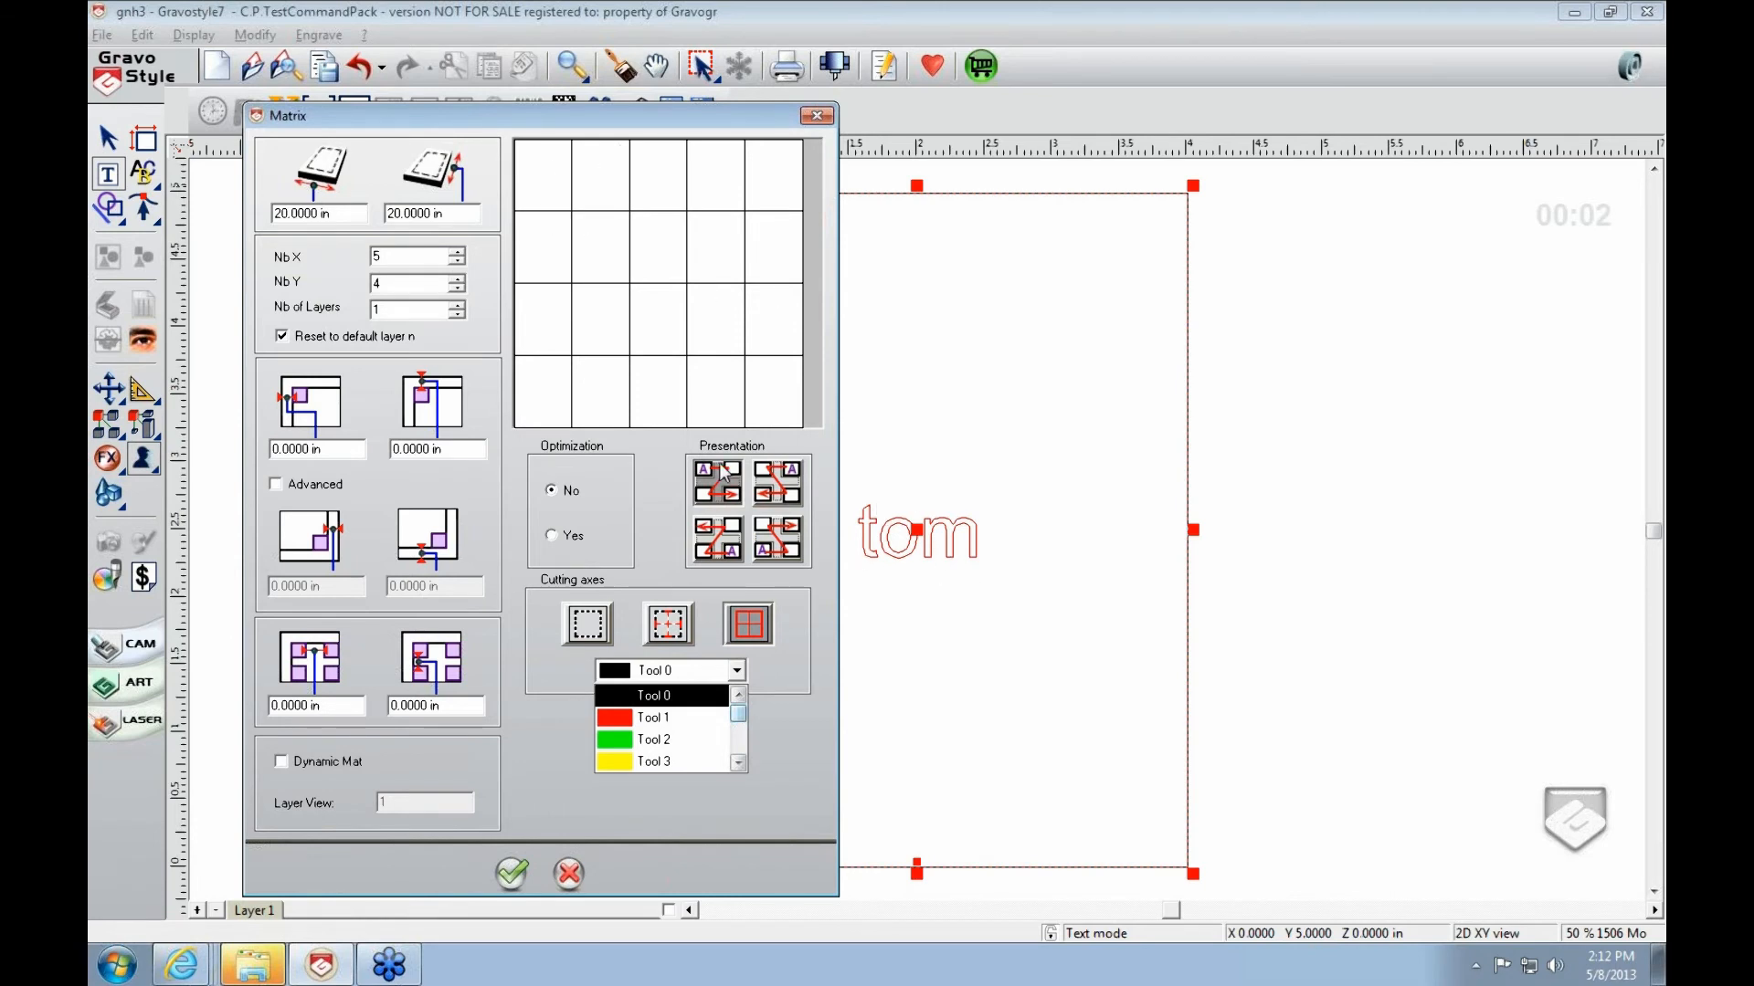
{"action": "left_click", "coordinate": [702, 744]}
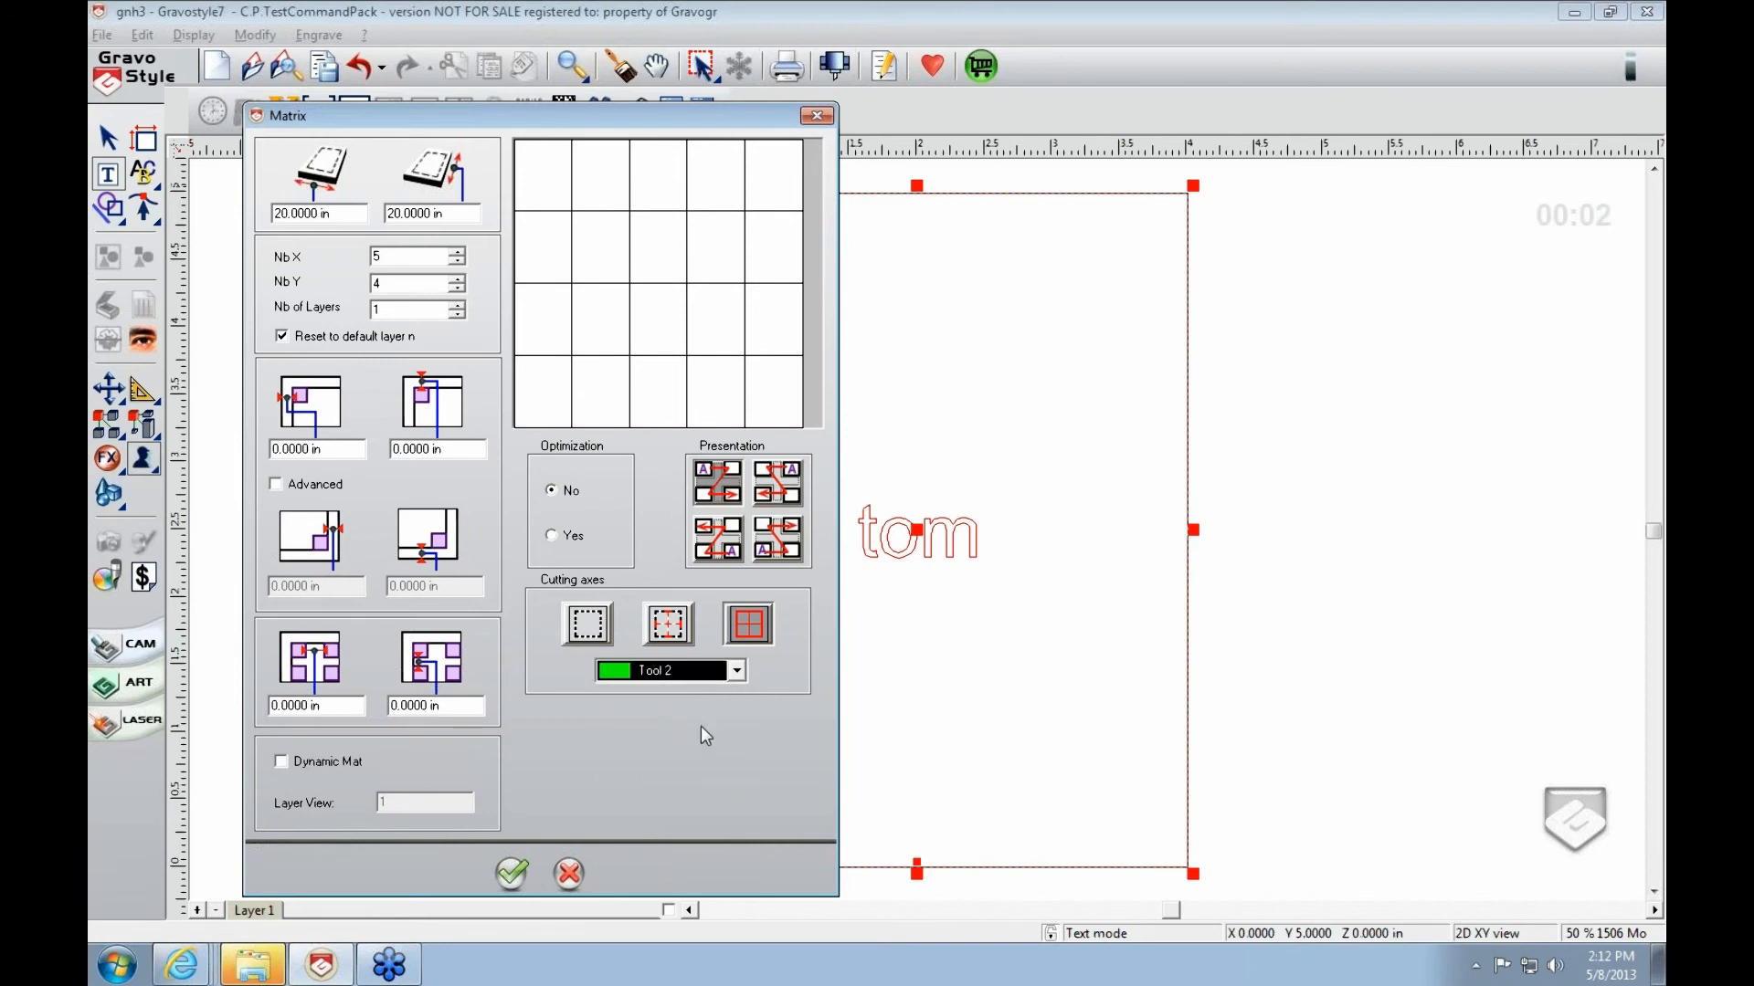
{"action": "left_click", "coordinate": [756, 621]}
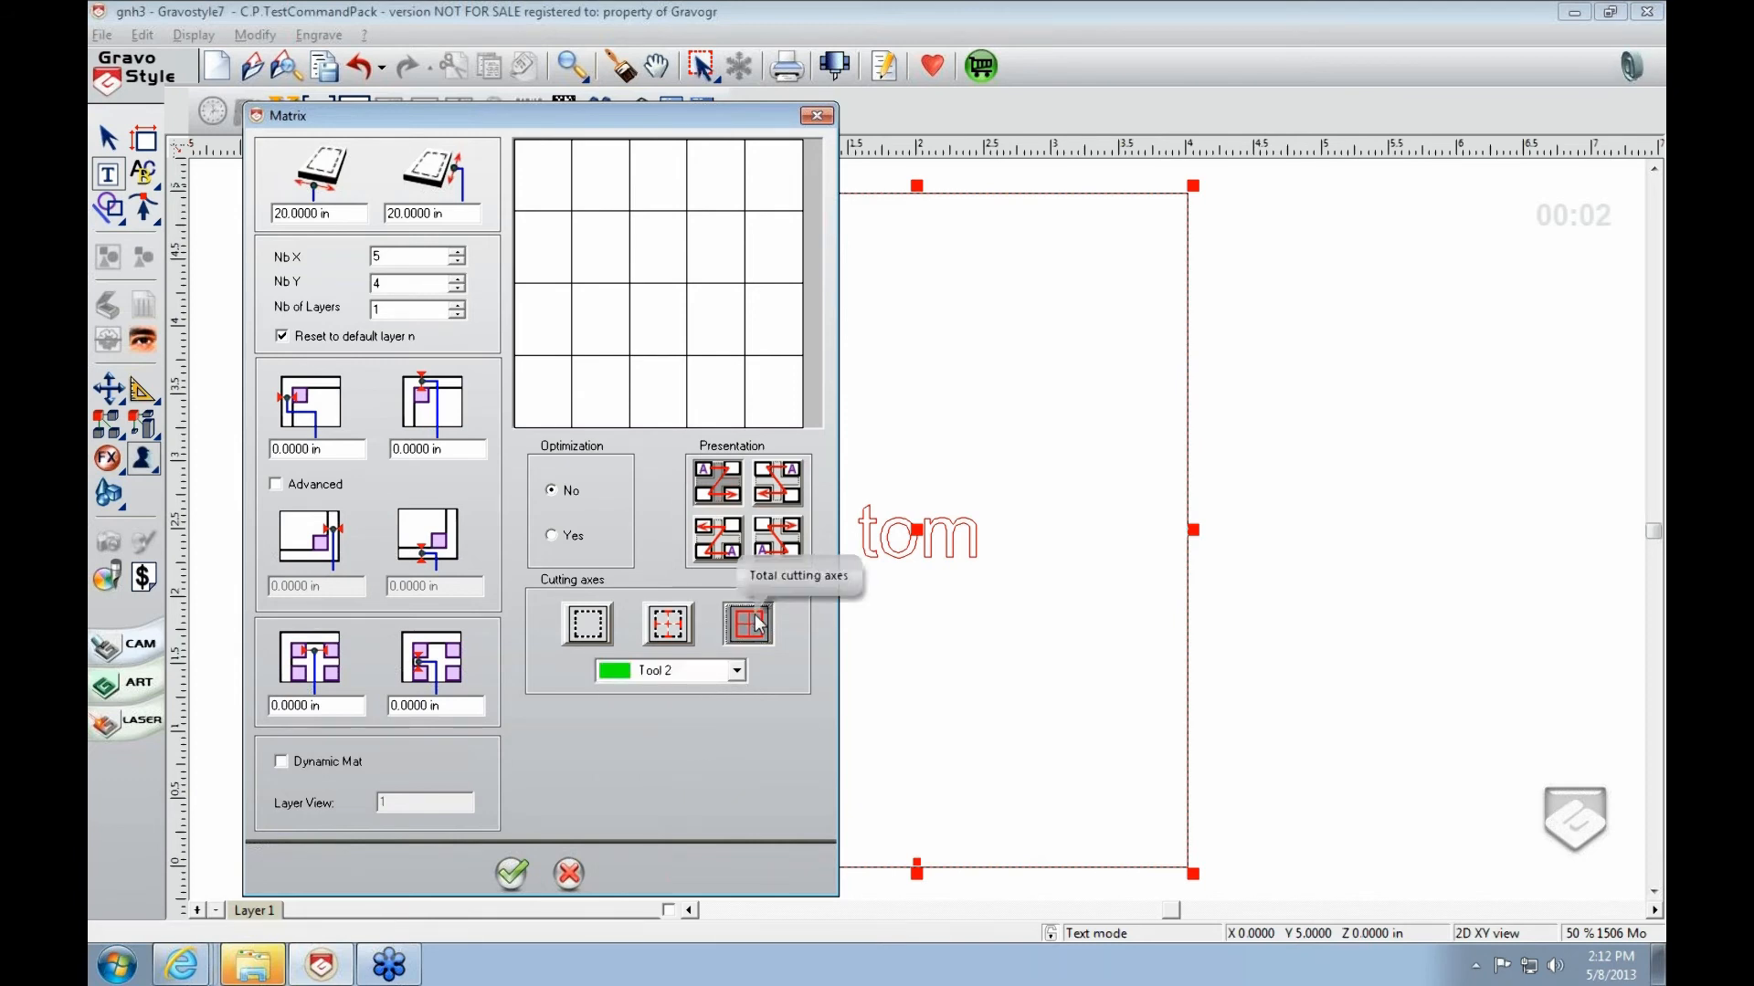
{"action": "left_click", "coordinate": [510, 879]}
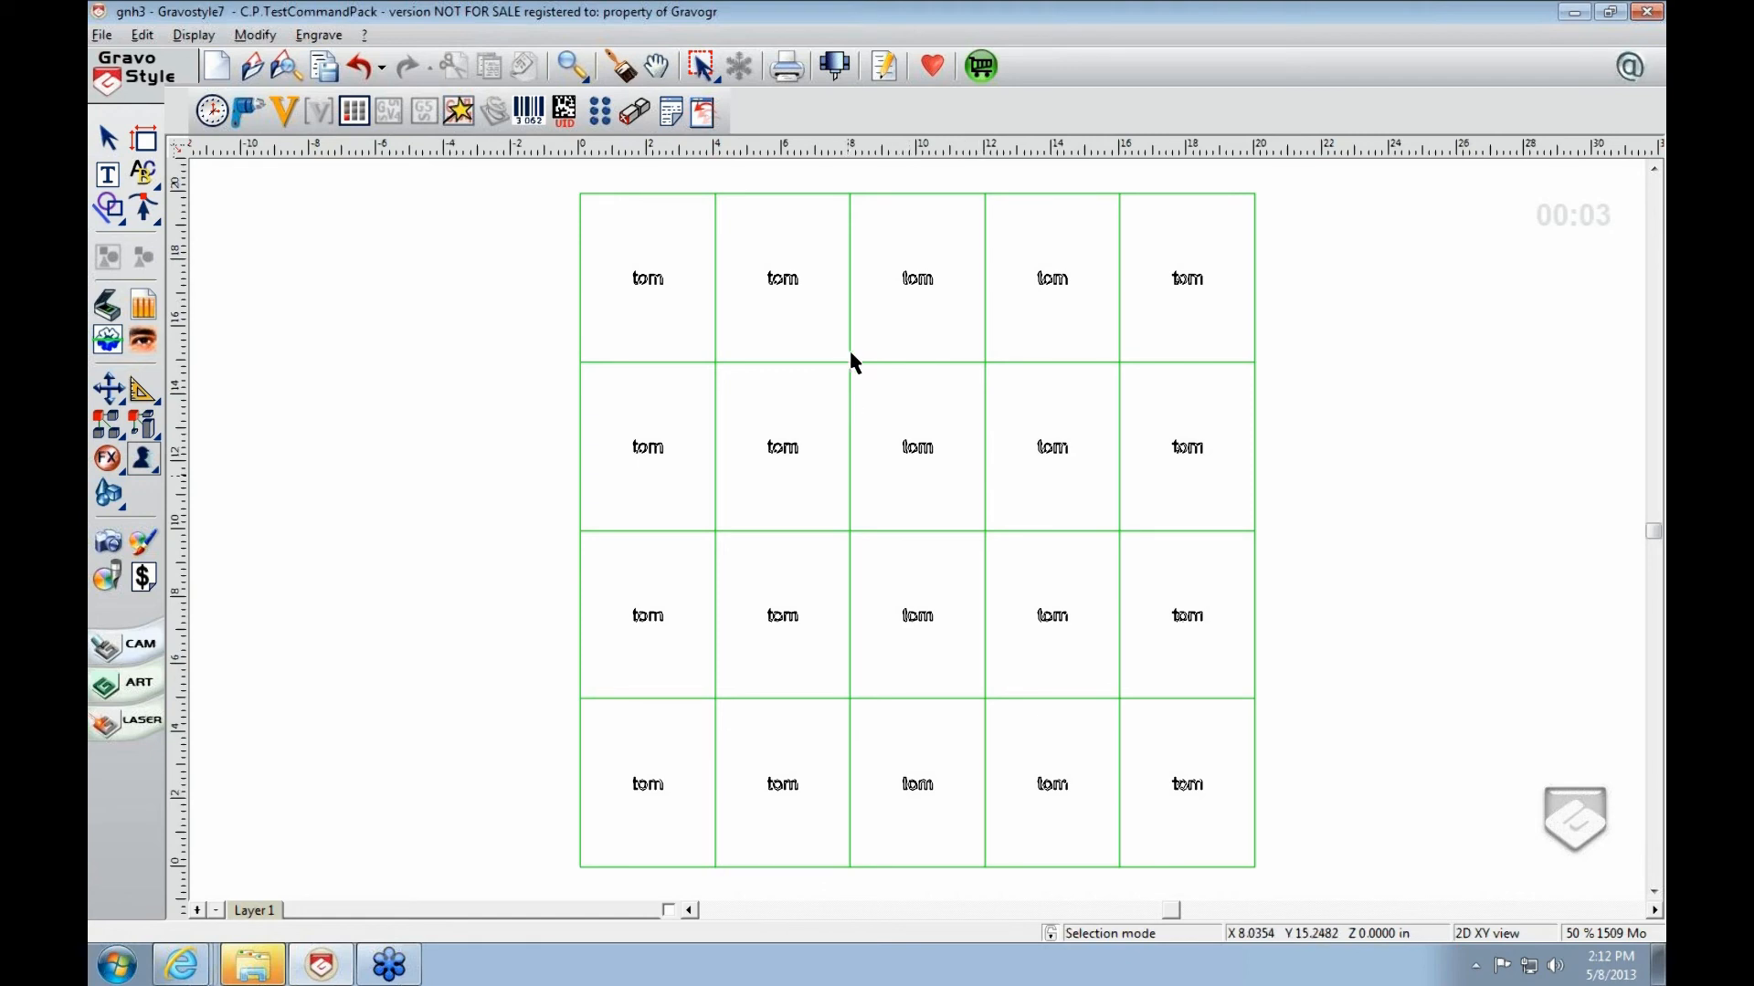
Step: Display the machining tools list beside the matrix and check which tool is assigned to the plate texts in the first row
{"action": "left_click", "coordinate": [103, 590]}
{"action": "left_click_drag", "start_coordinate": [414, 213], "coordinate": [469, 245]}
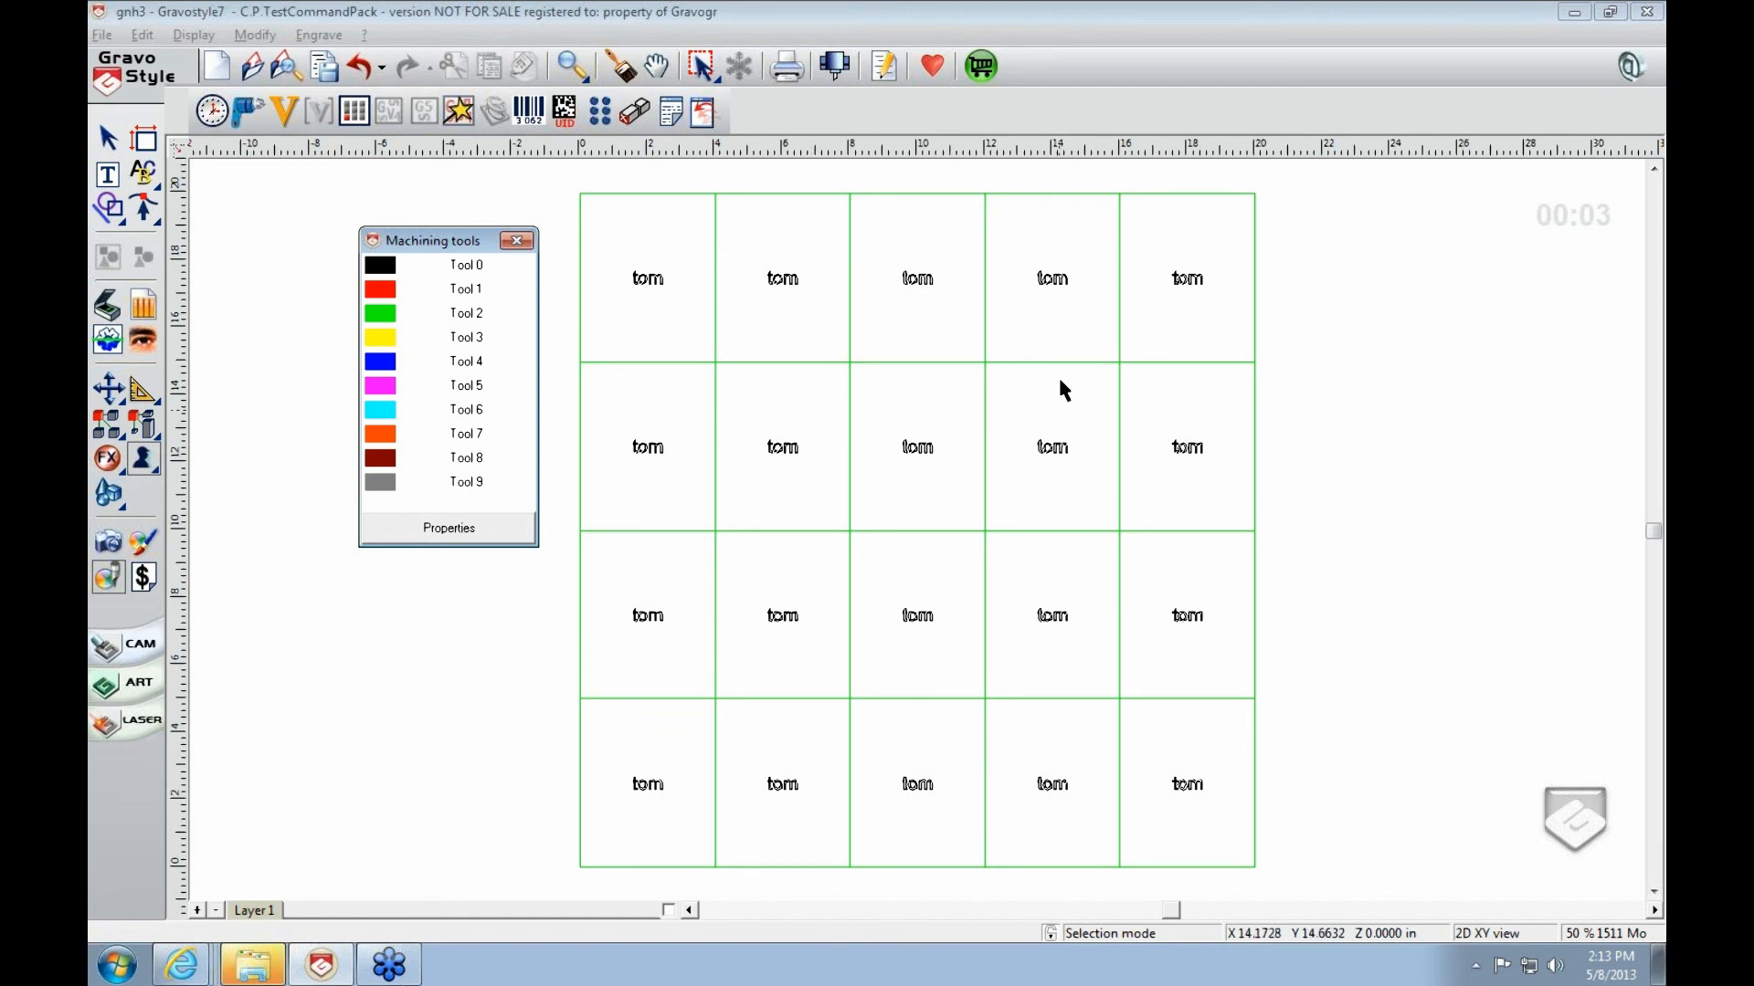
{"action": "left_click", "coordinate": [923, 285]}
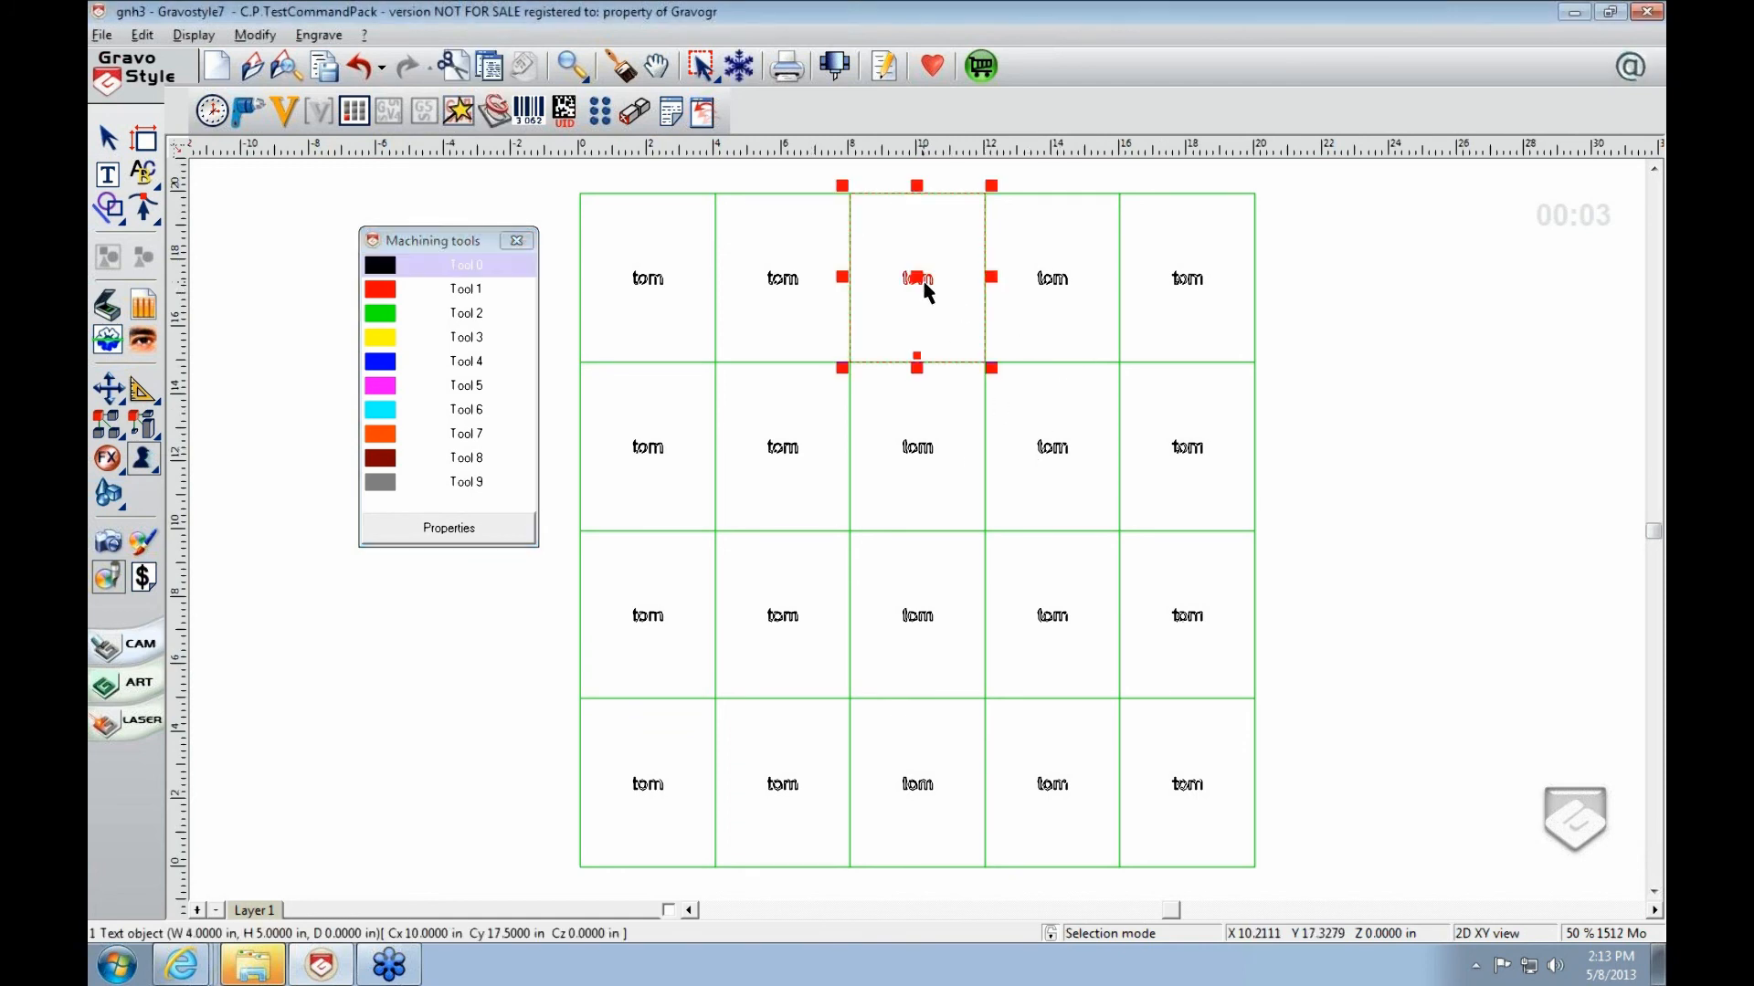
{"action": "left_click", "coordinate": [1052, 282]}
{"action": "left_click", "coordinate": [1224, 292]}
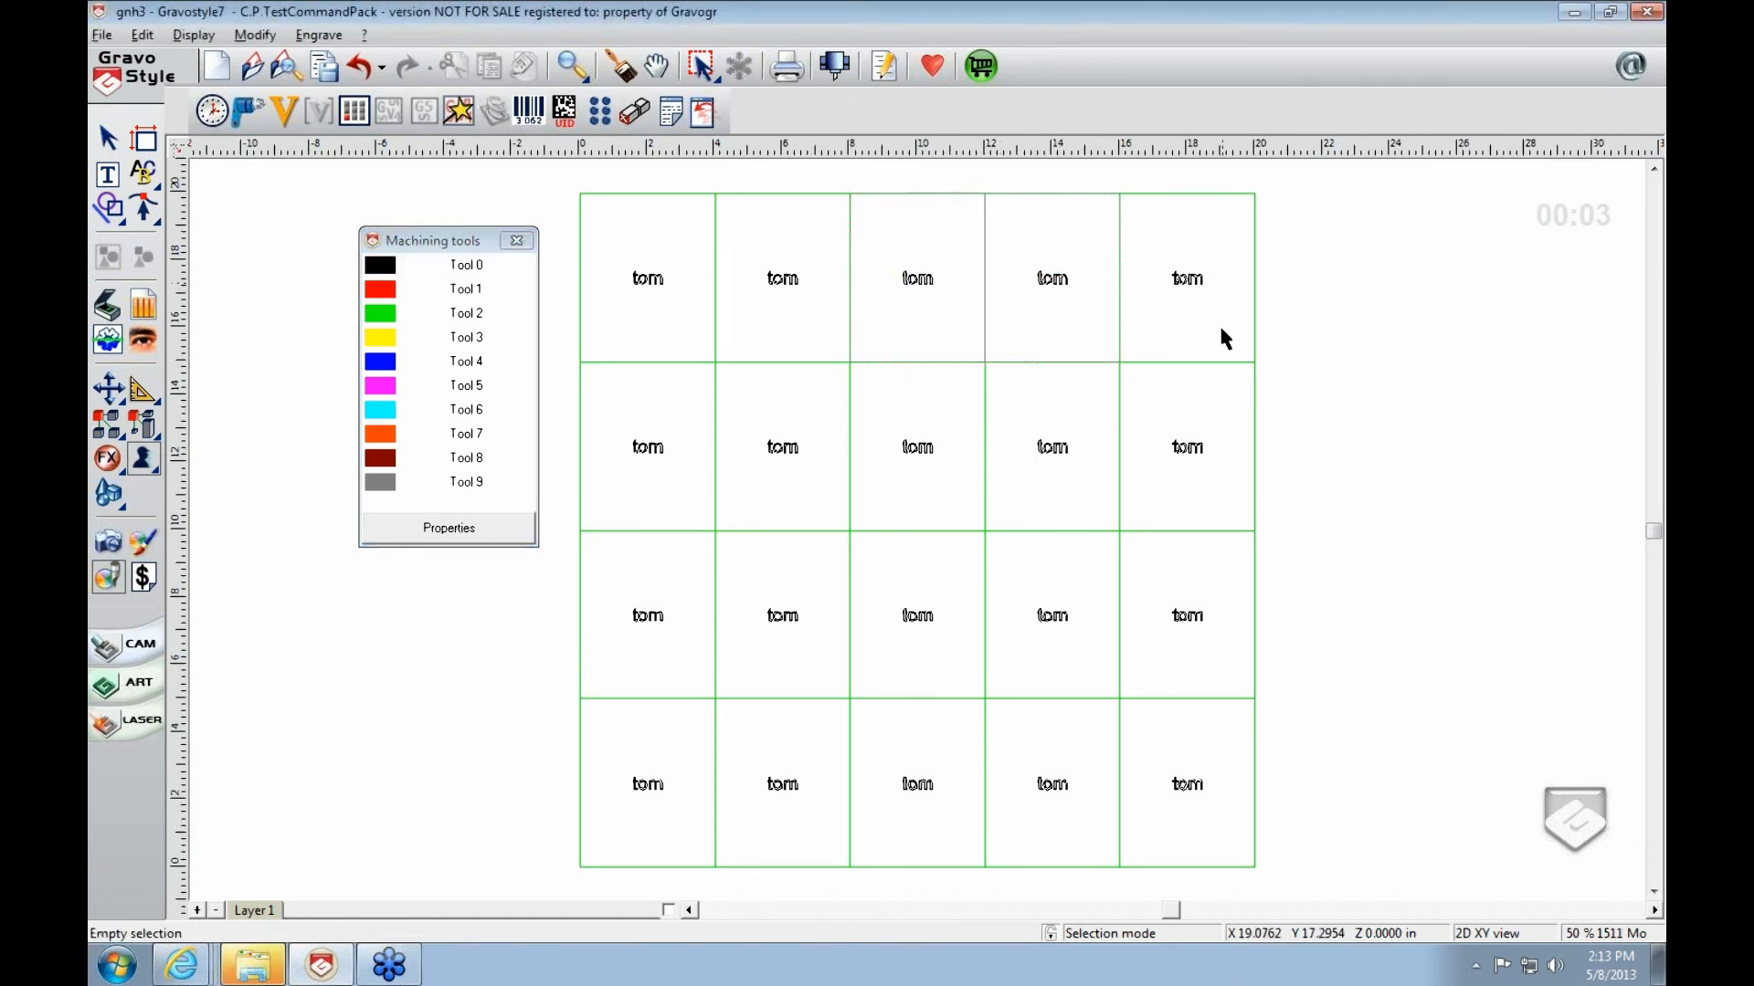